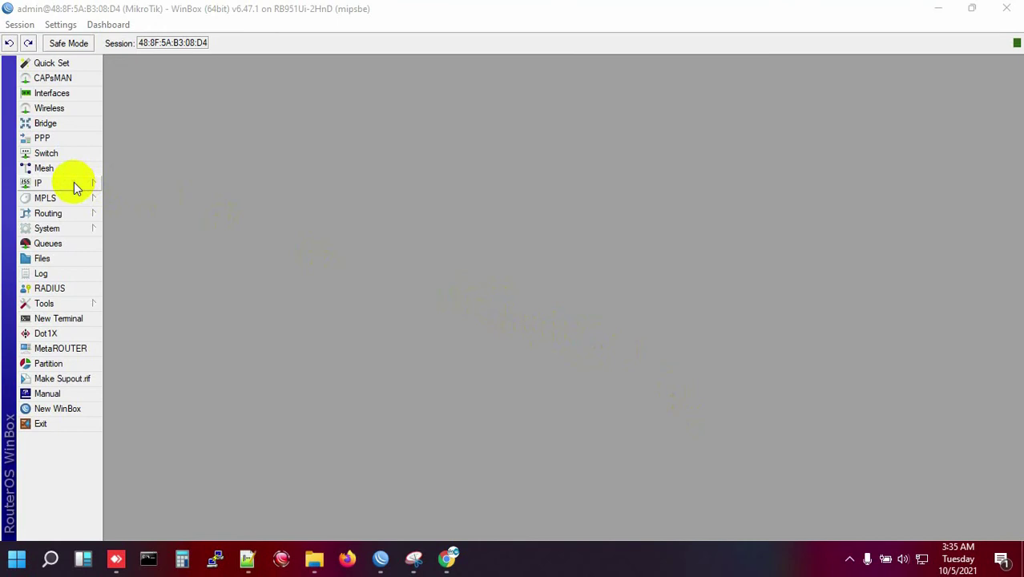
- Open the interface list and examine the traffic on ether1 and ether4
left_click(56, 93)
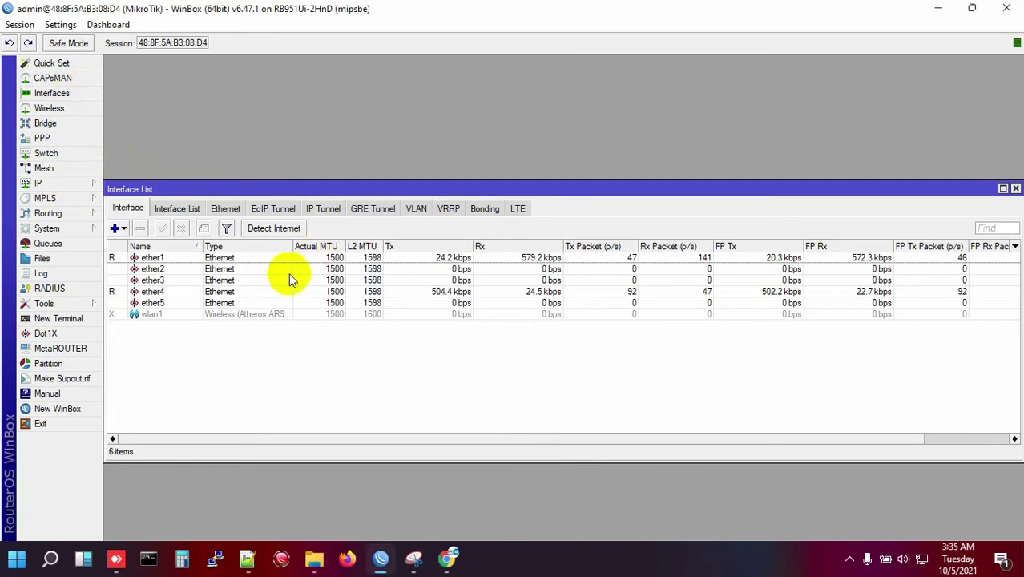
left_click(163, 291)
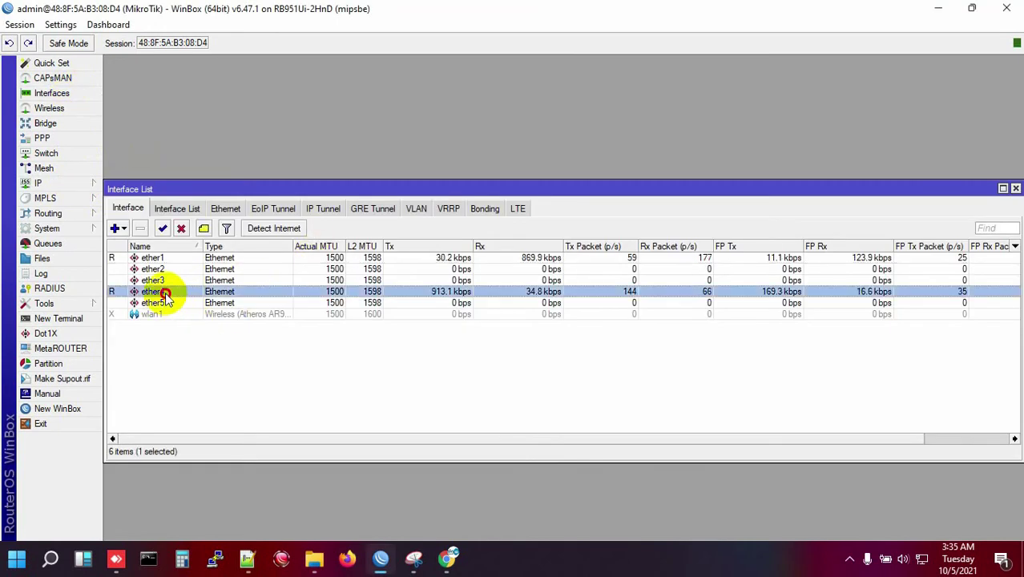
left_click(334, 257)
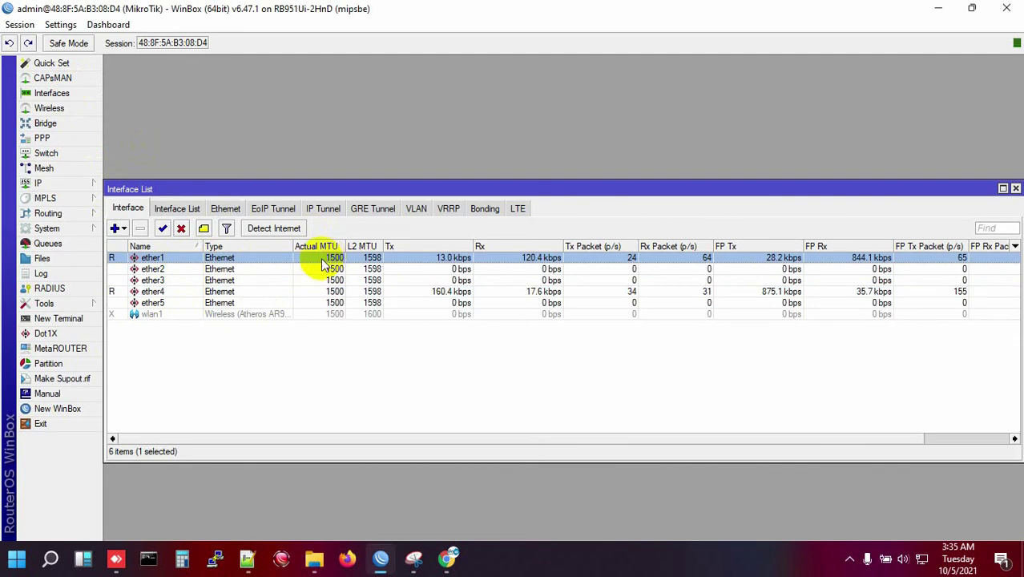
left_click(164, 291)
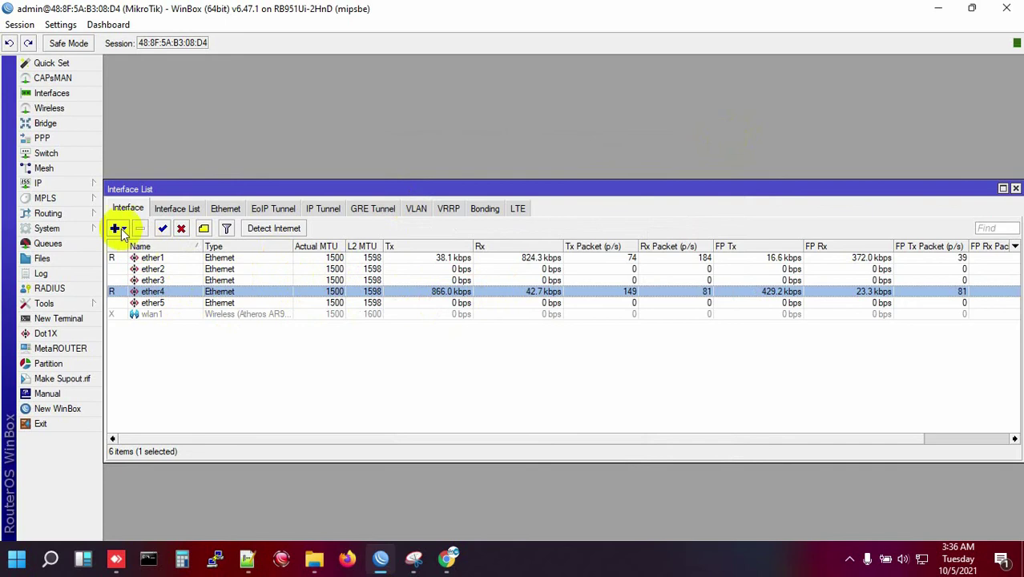
- Open the router's IP DHCP server configuration
left_click(70, 186)
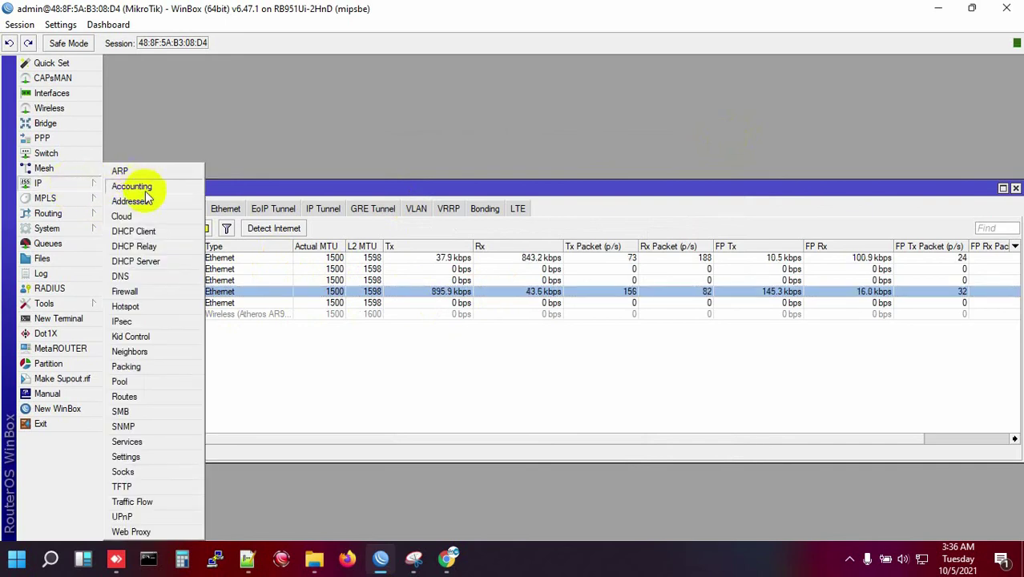
left_click(139, 264)
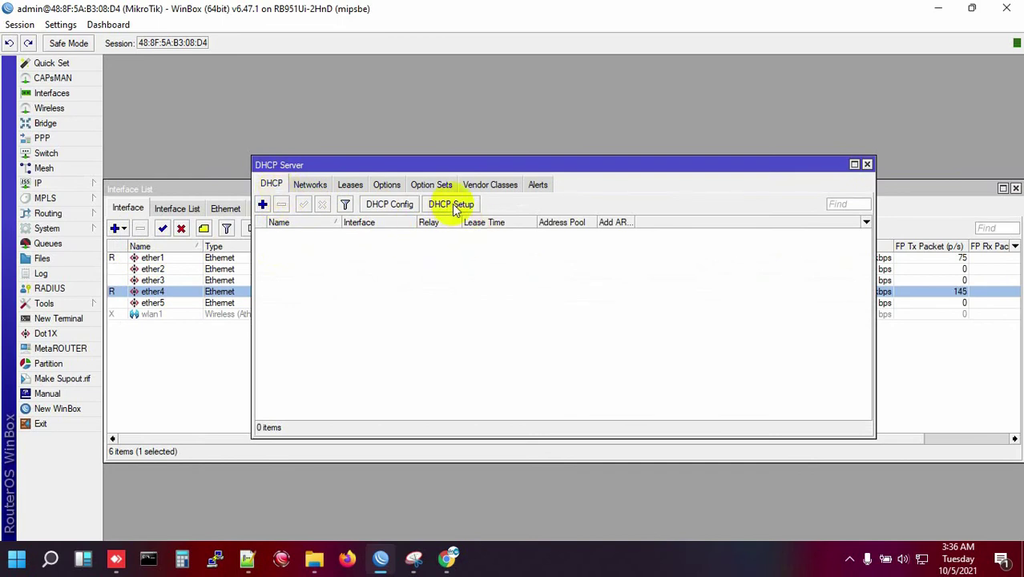
left_click(452, 204)
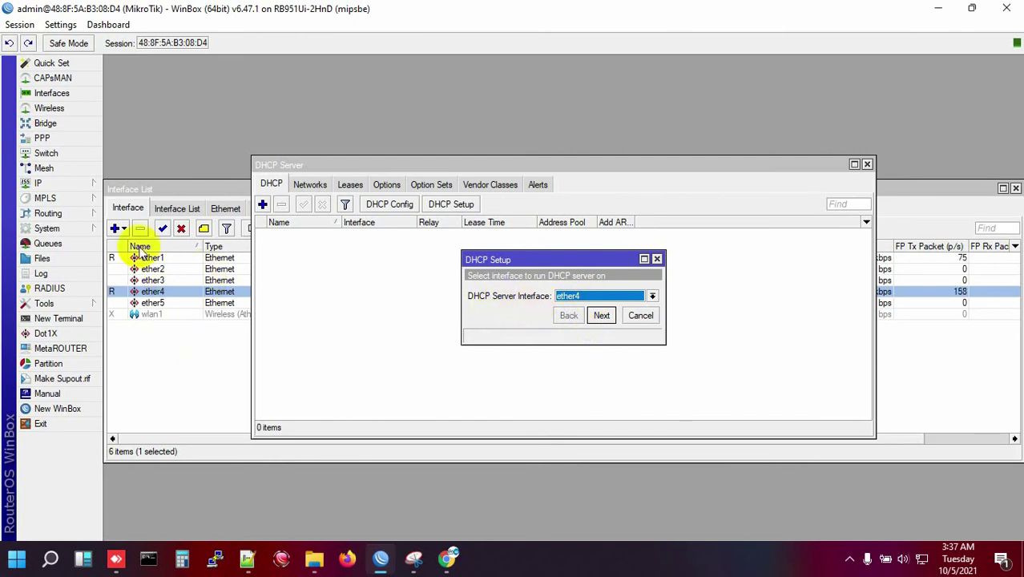
left_click(592, 298)
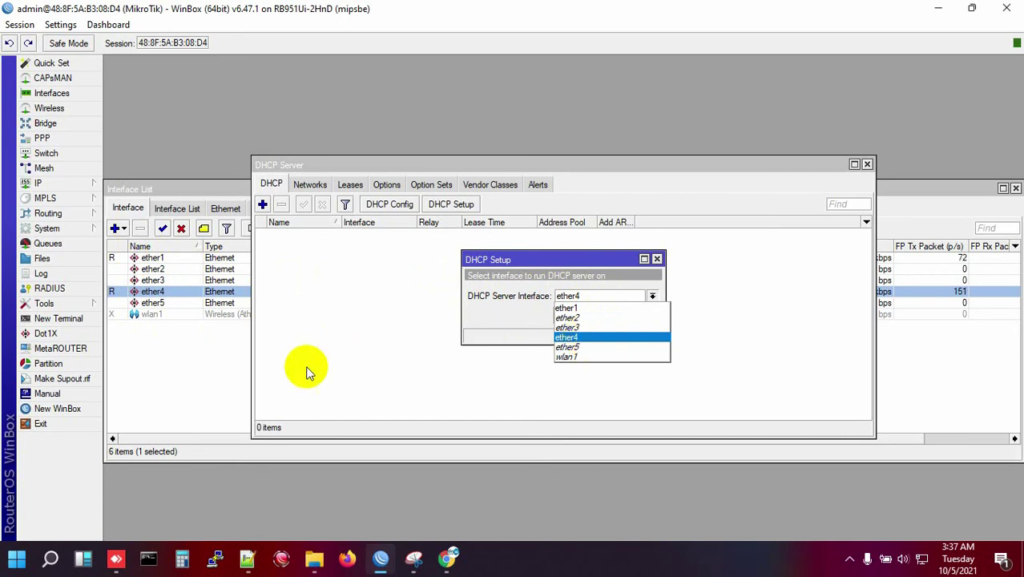
left_click(178, 375)
left_click(178, 367)
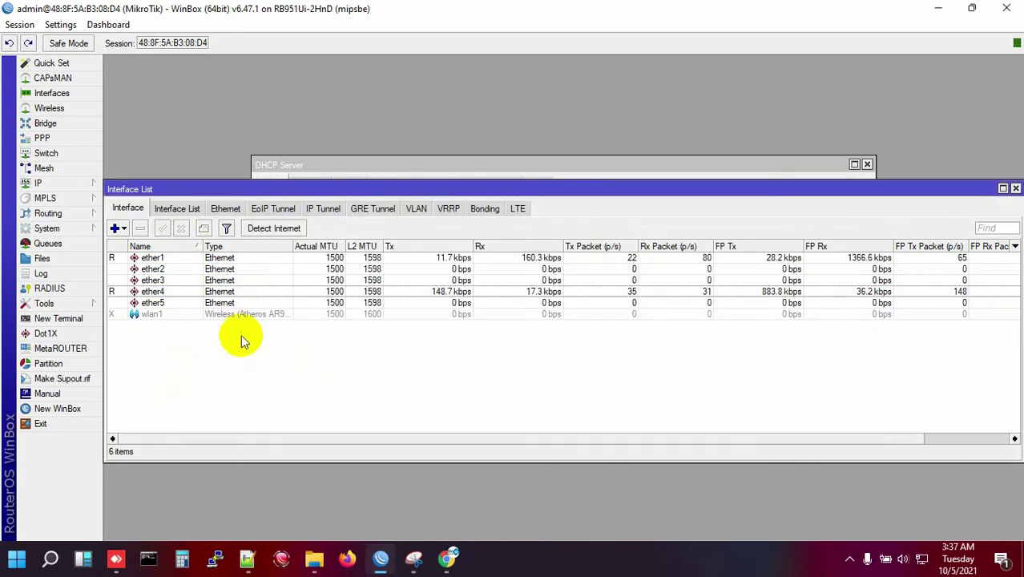
left_click(418, 294)
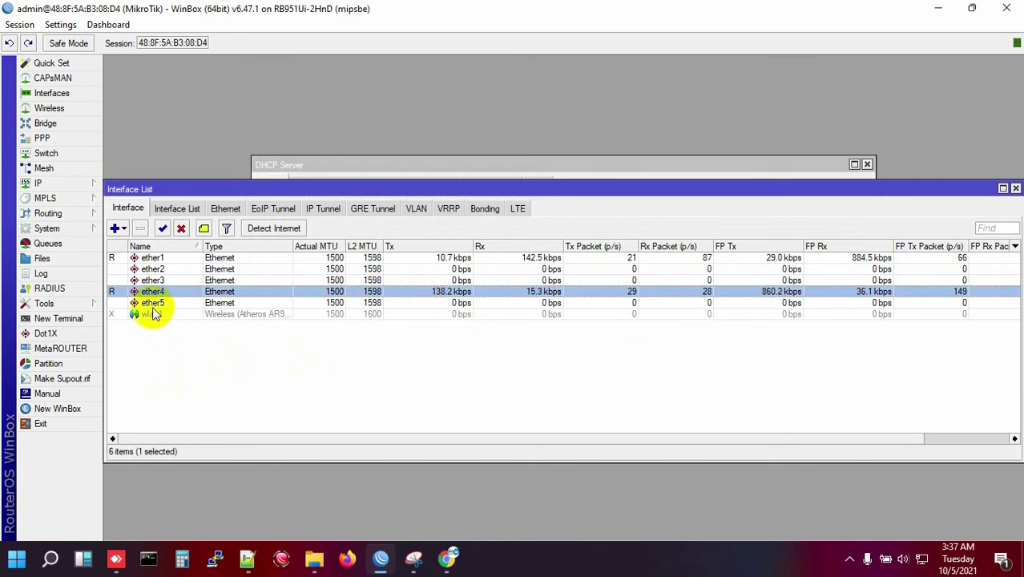
left_click(497, 164)
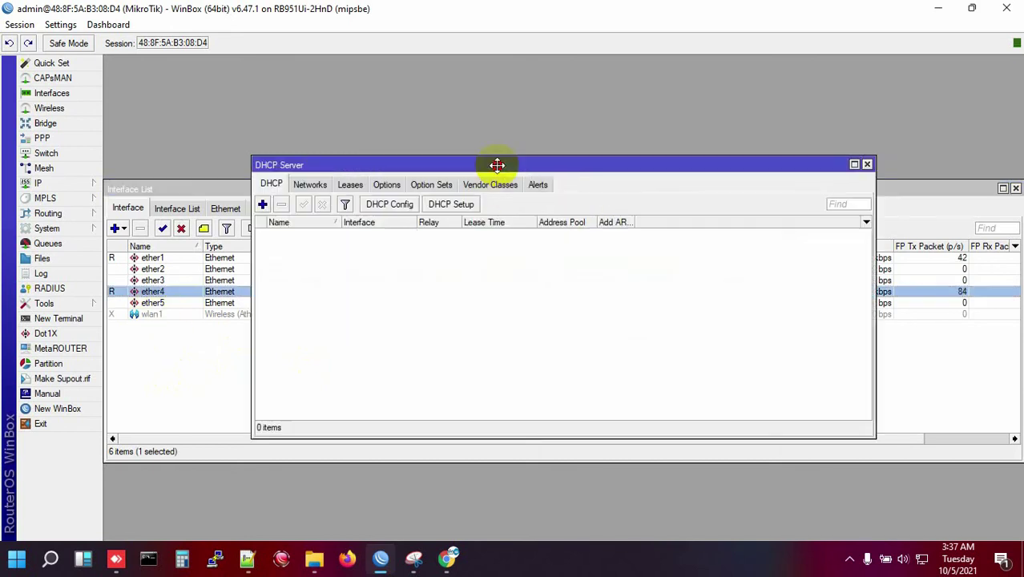
- Start the DHCP server setup and choose ether4 as the interface to run it on
left_click(458, 206)
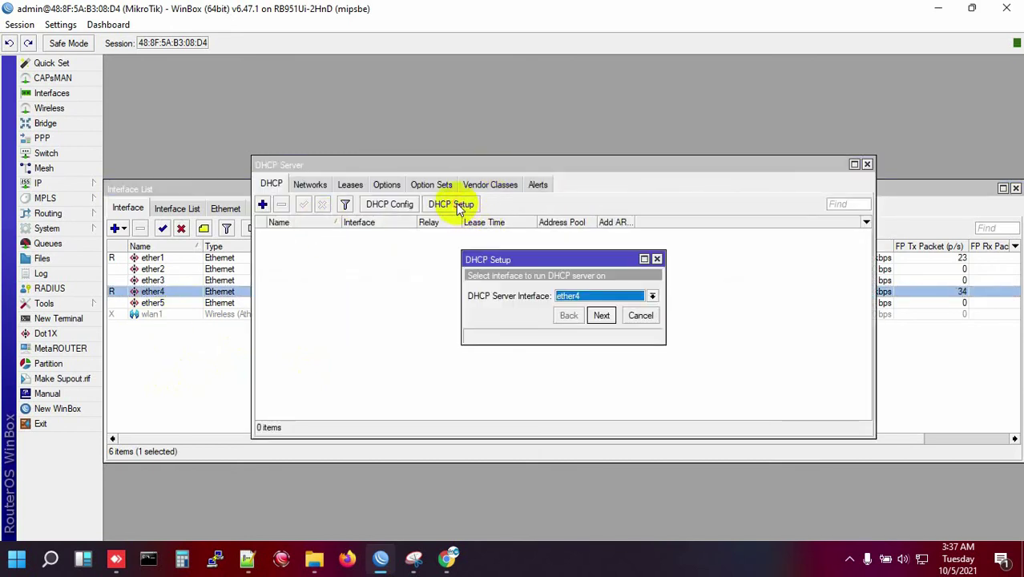
left_click(574, 297)
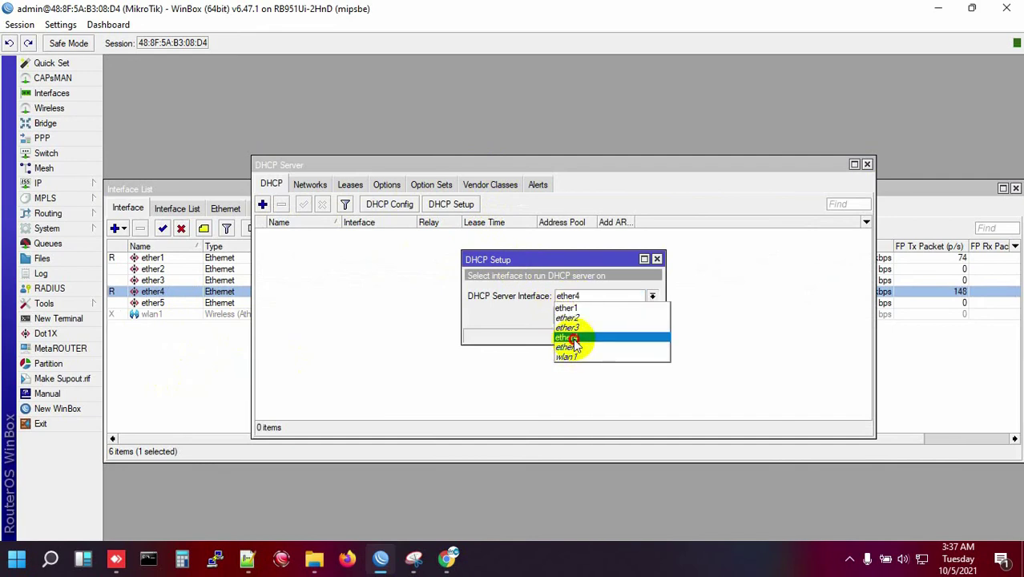
left_click(573, 341)
left_click(602, 317)
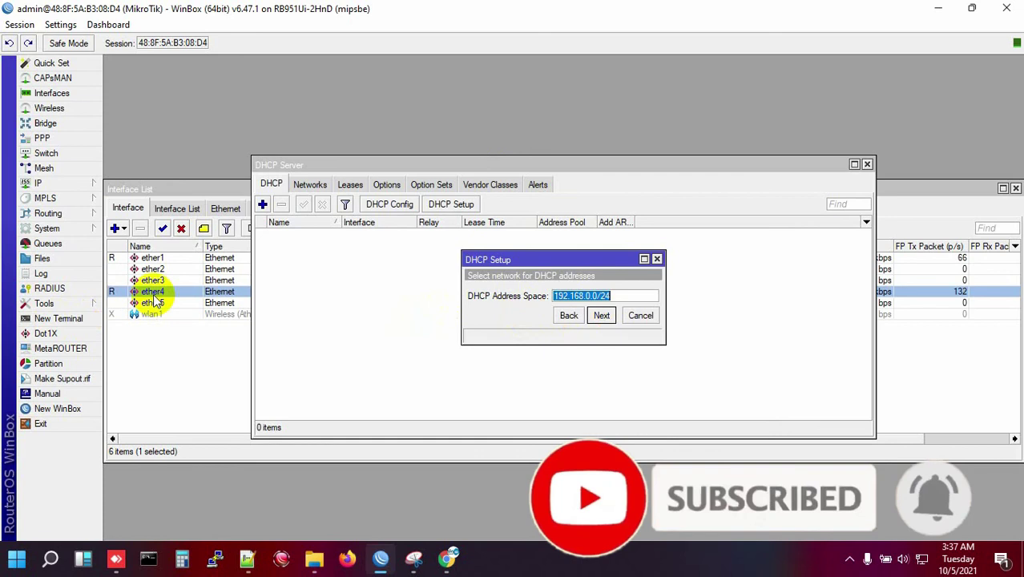
- Accept 192.168.0.0/24 as the DHCP address space and 192.168.0.1 as the network's gateway
left_click(602, 316)
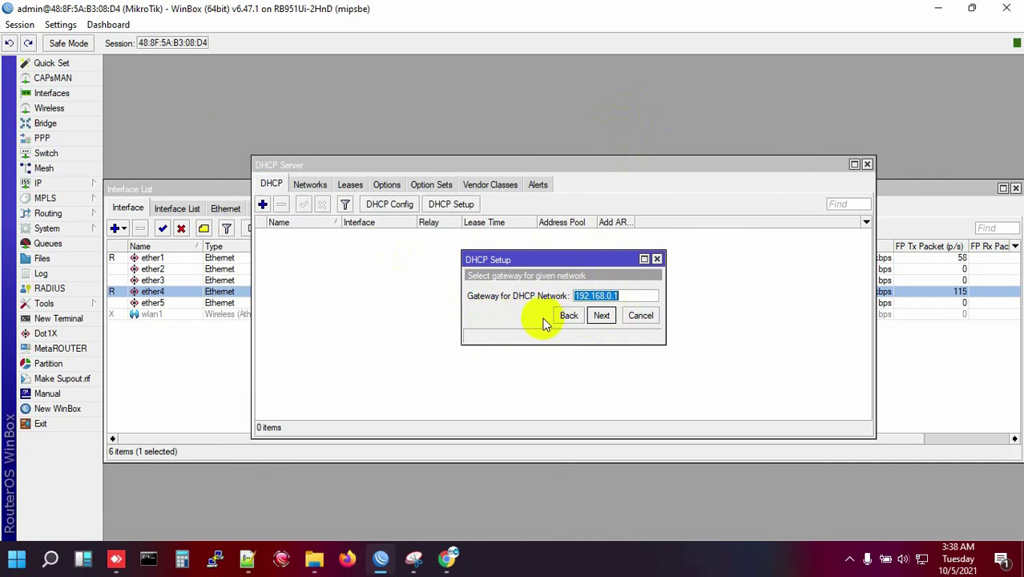
left_click(633, 297)
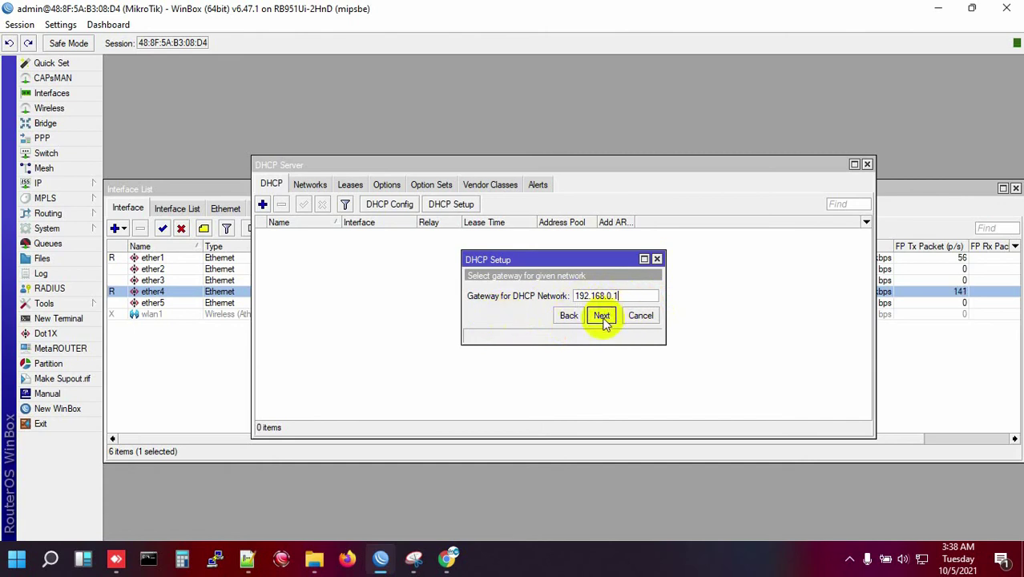
left_click(602, 316)
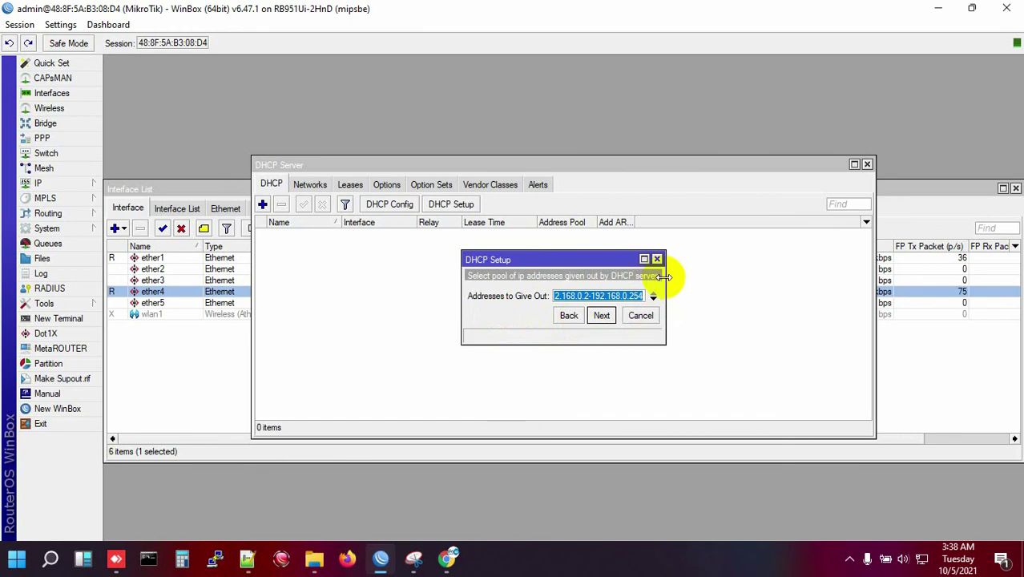
- Set the pool of addresses to give out to 192.168.0.2-192.168.0.254 and continue the setup
left_click_drag(666, 278, 791, 280)
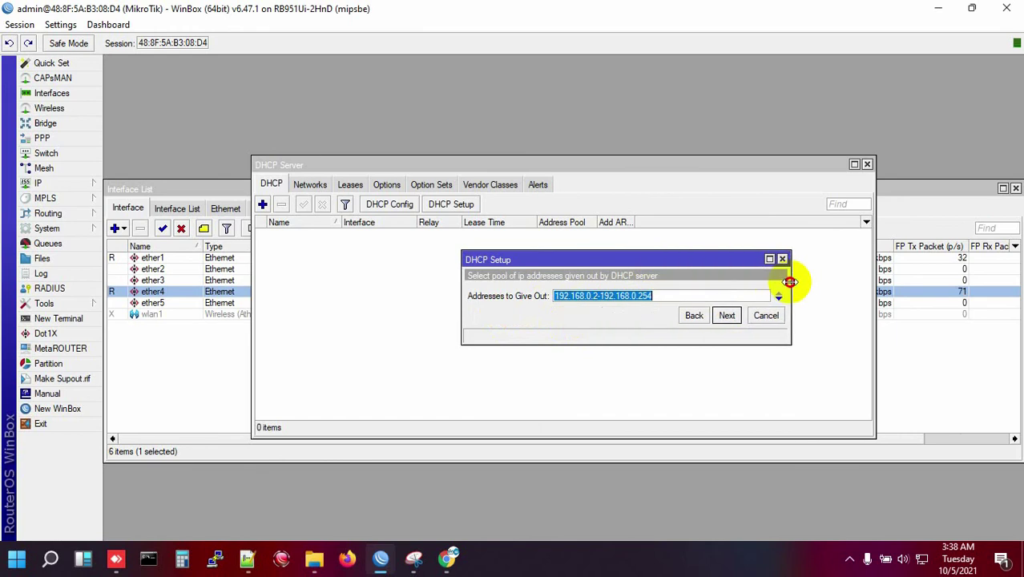
left_click(650, 296)
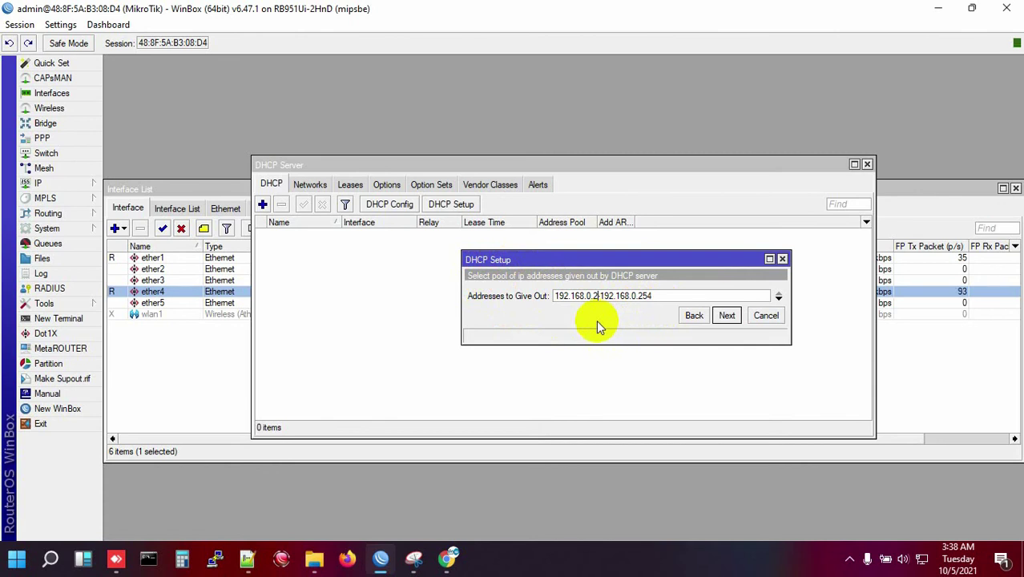
key("BackSpace")
type("100")
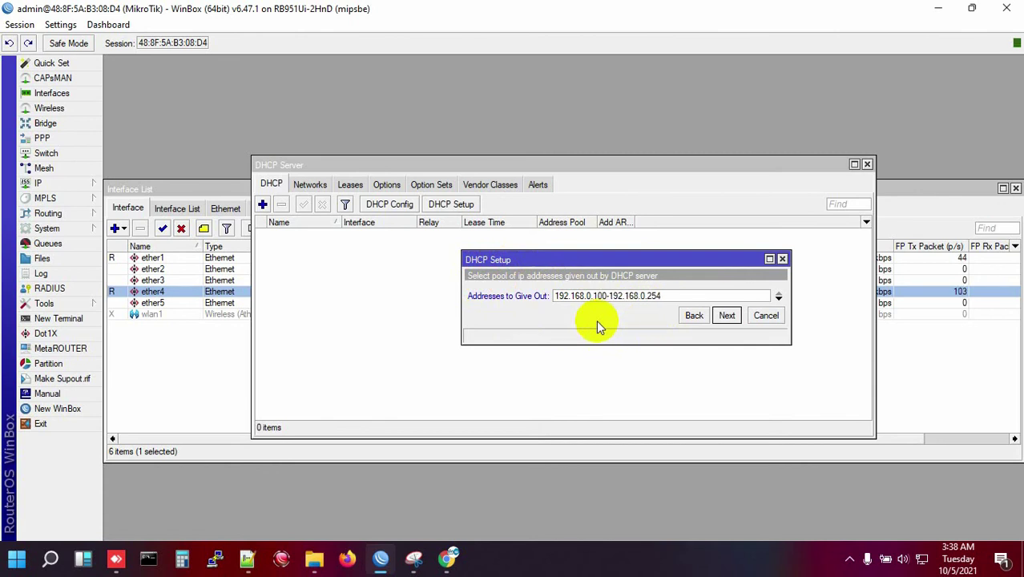
key("BackSpace")
key("BackSpace")
key("BackSpace")
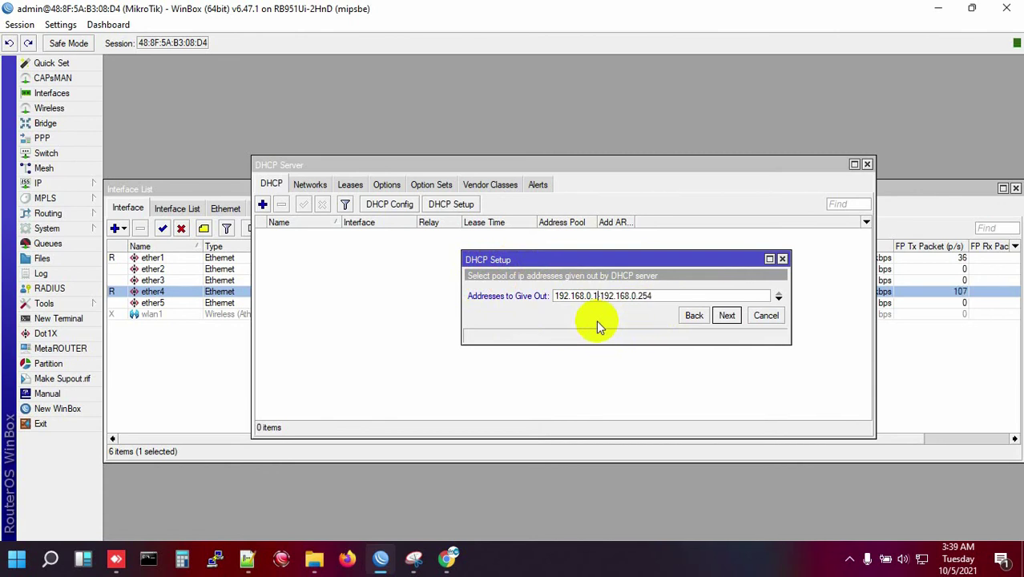
type("2")
left_click(726, 317)
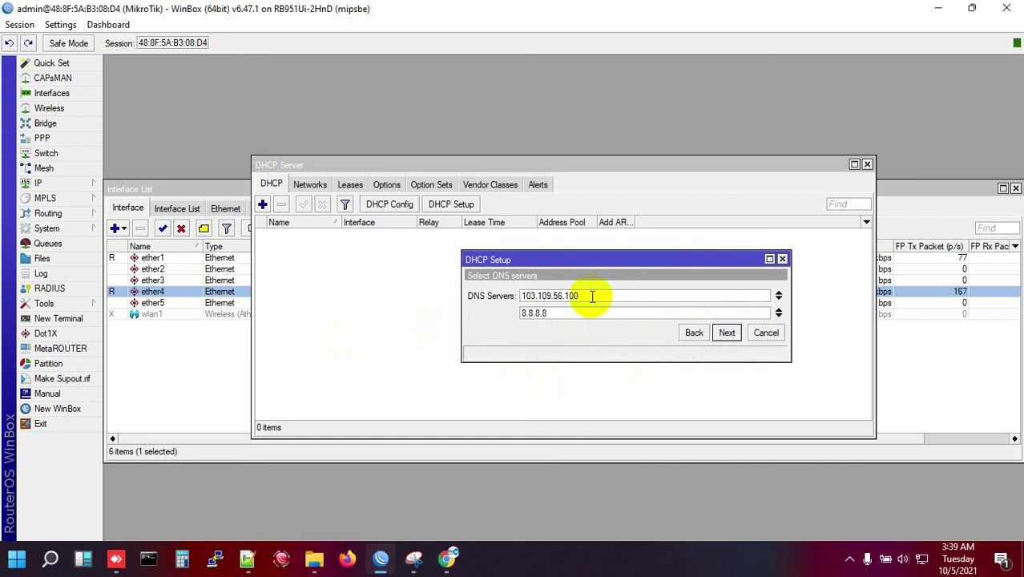
- Set the first DNS server to 192.168.0.1, keeping 8.8.8.8 as the second, and continue the setup
left_click_drag(590, 295, 503, 315)
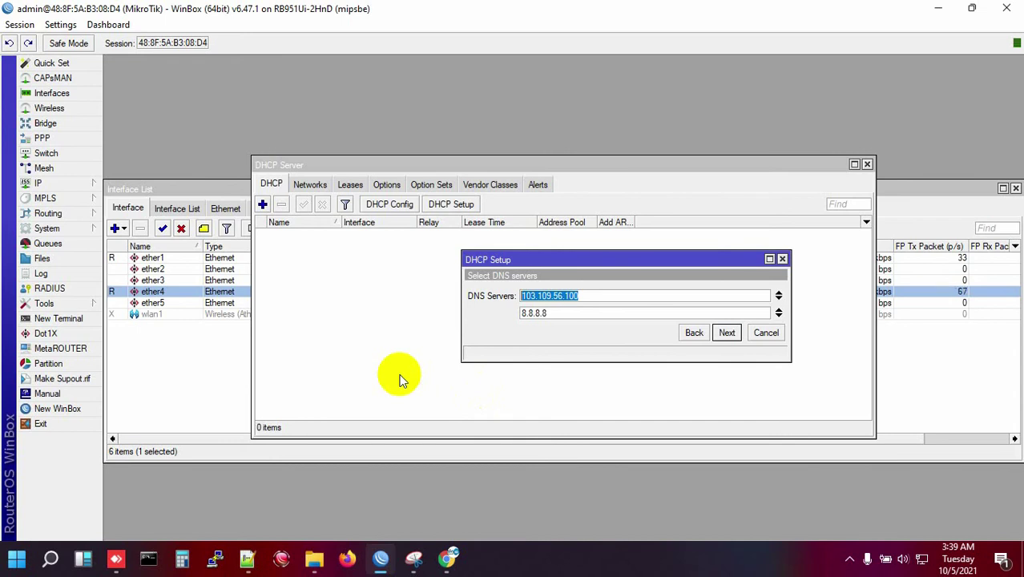
type("192.16")
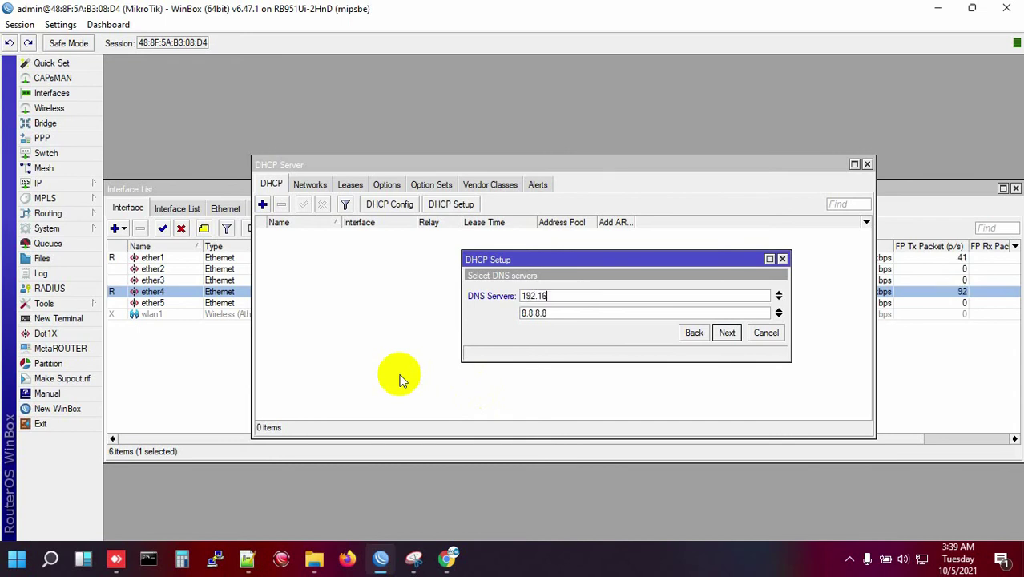
type("8.0.1")
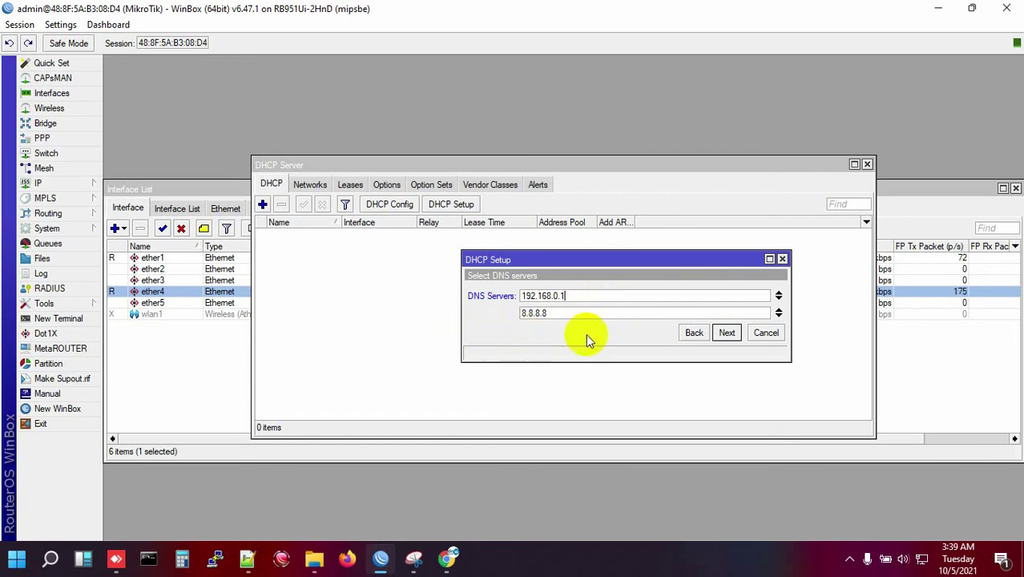
left_click(560, 314)
left_click(726, 333)
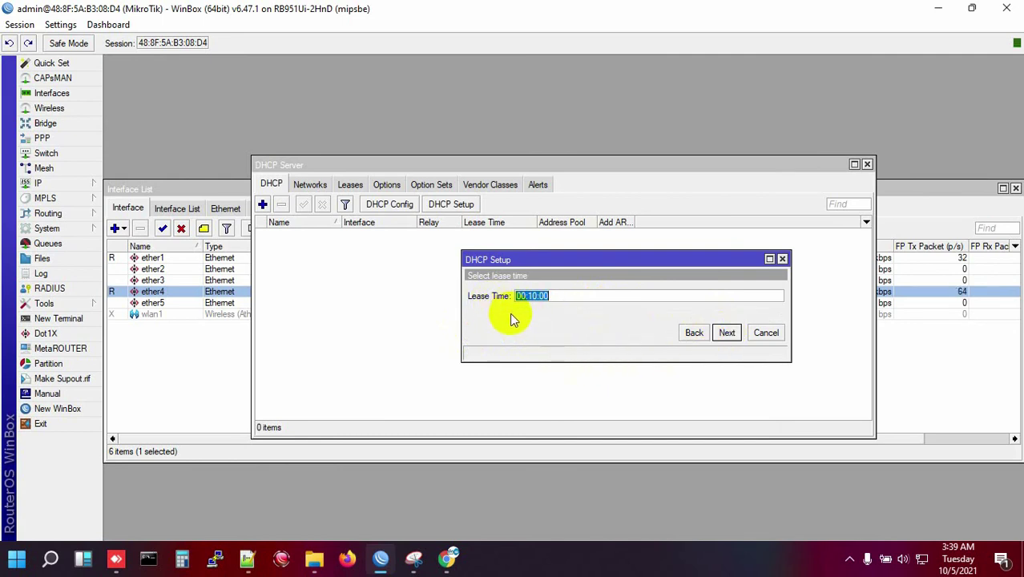
left_click(573, 296)
type("3d")
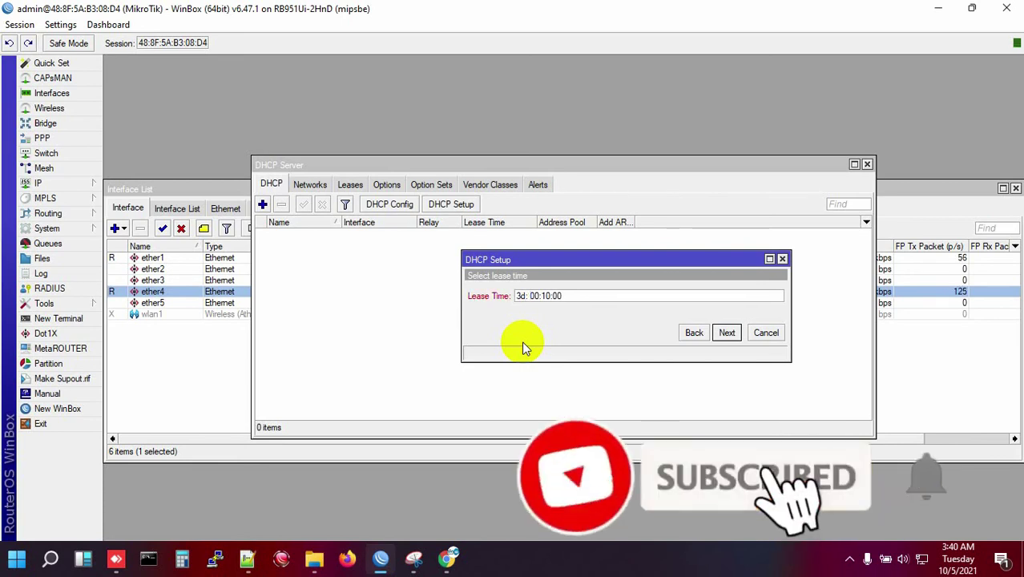
key("BackSpace")
key("BackSpace")
key("BackSpace")
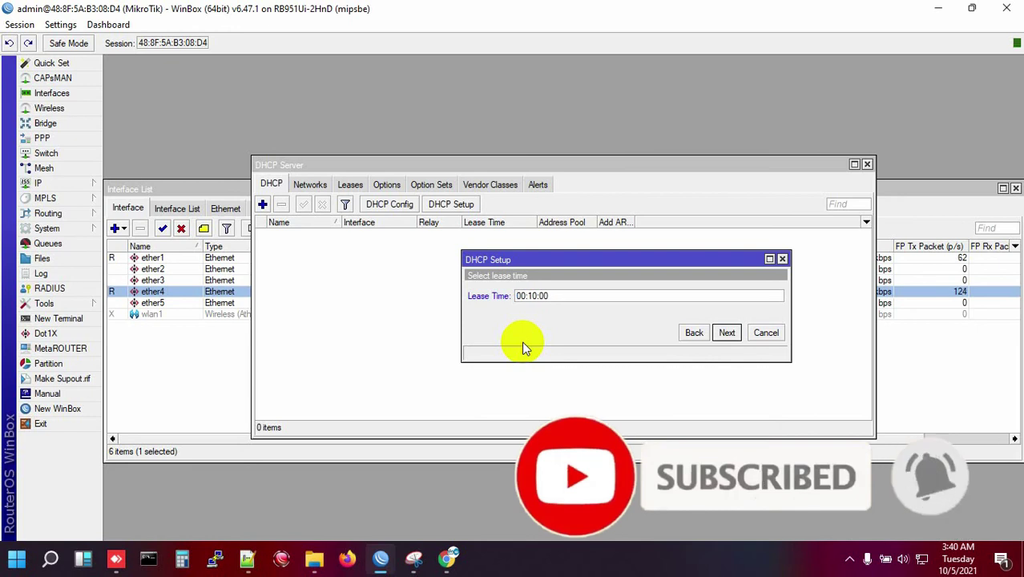
key("Right")
key("Right")
key("Right")
key("Right")
key("Right")
key("Right")
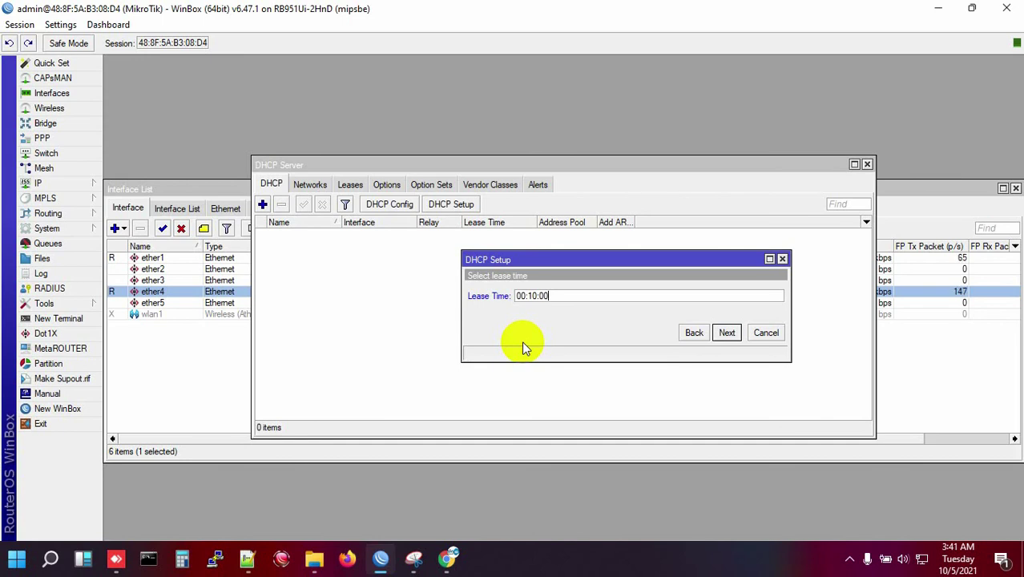
key("Left")
key("Left")
key("Left")
key("Left")
key("Right")
key("Right")
key("Left")
key("Left")
key("Left")
key("Left")
key("Left")
key("Left")
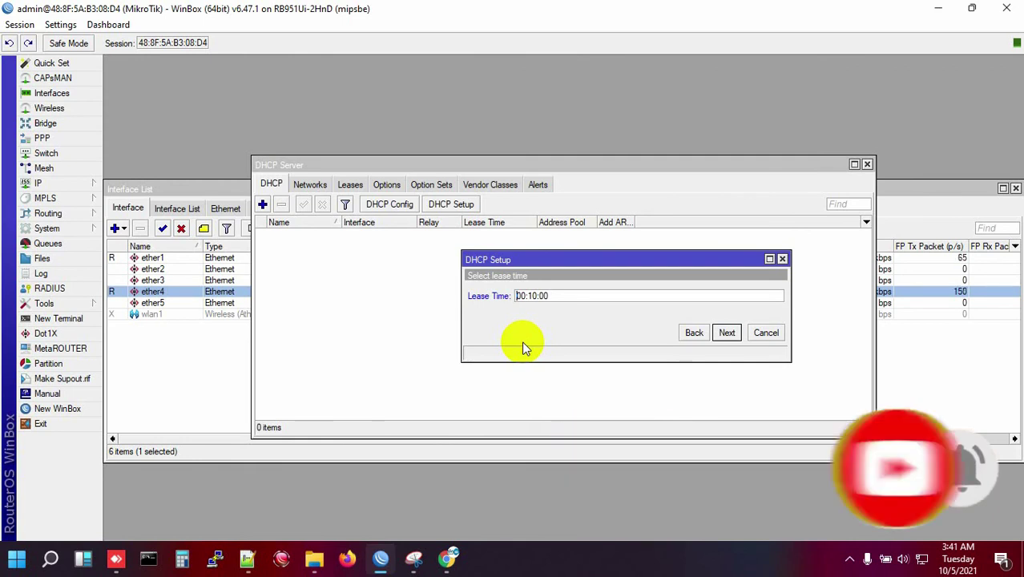
- Set the DHCP lease time to 10:10:10 and complete the DHCP server setup
key("Right")
key("Right")
key("BackSpace")
key("BackSpace")
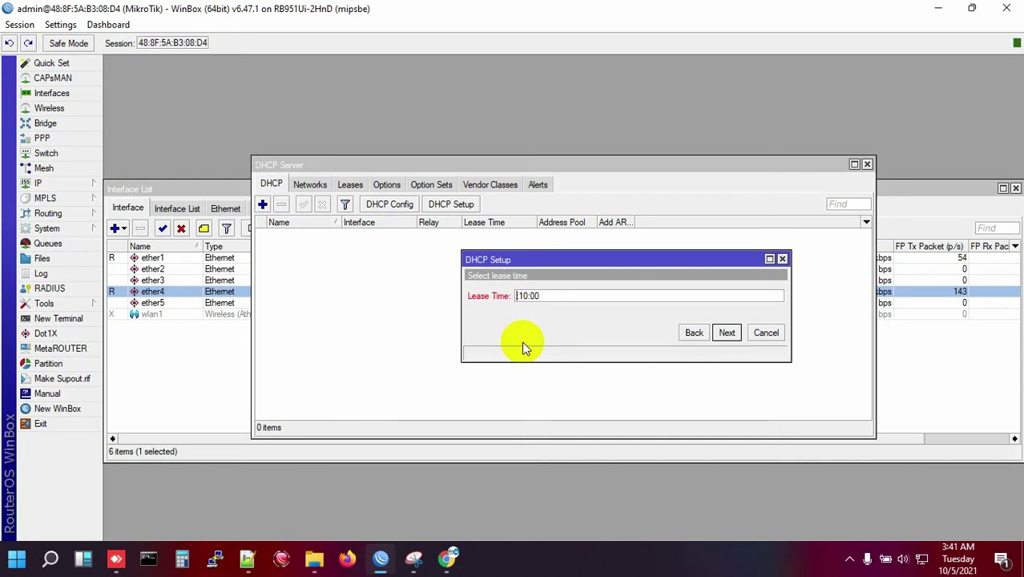
type("10")
key("Right")
key("Right")
key("Right")
key("Right")
key("Right")
key("BackSpace")
type("1")
key("Right")
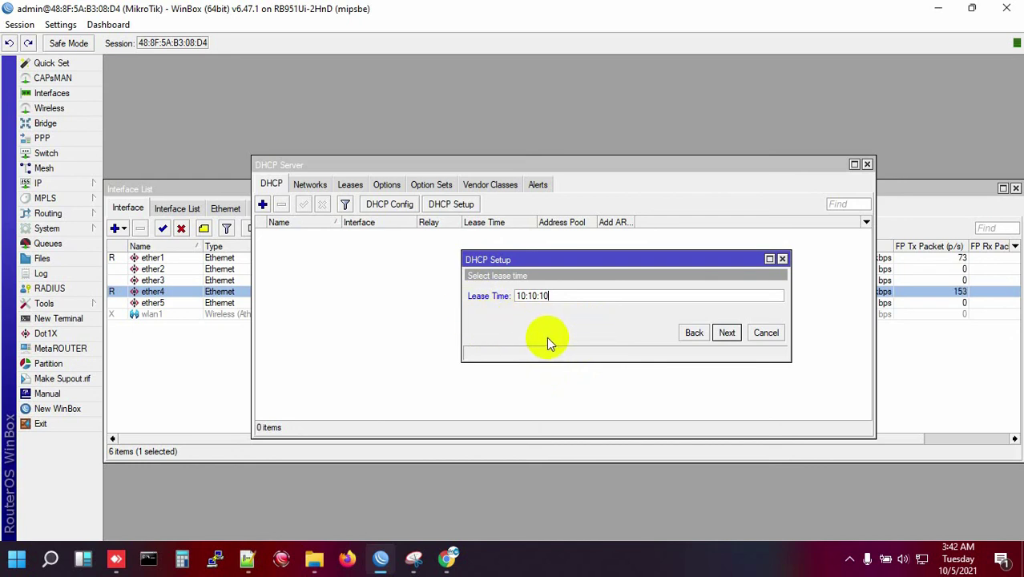
left_click(727, 333)
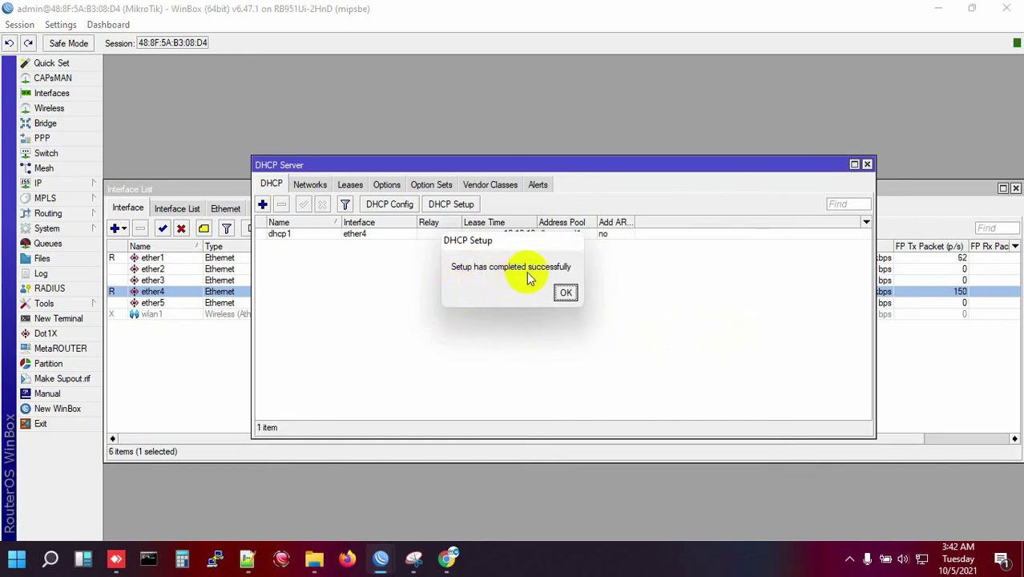
left_click(565, 292)
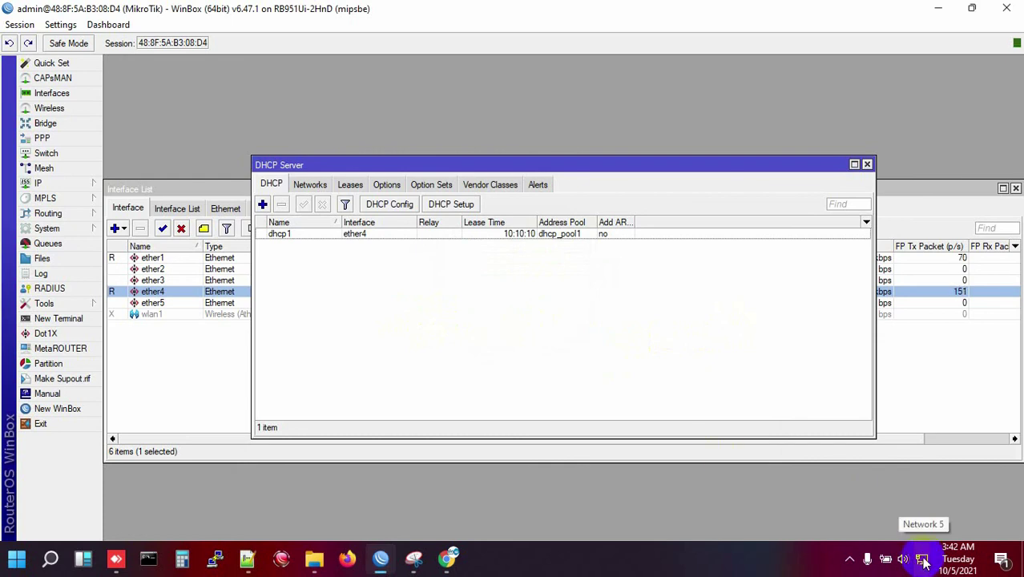
- Run ipconfig in Command Prompt, check the Ethernet adapter's IPv4 address and default gateway, and return to WinBox
left_click(150, 556)
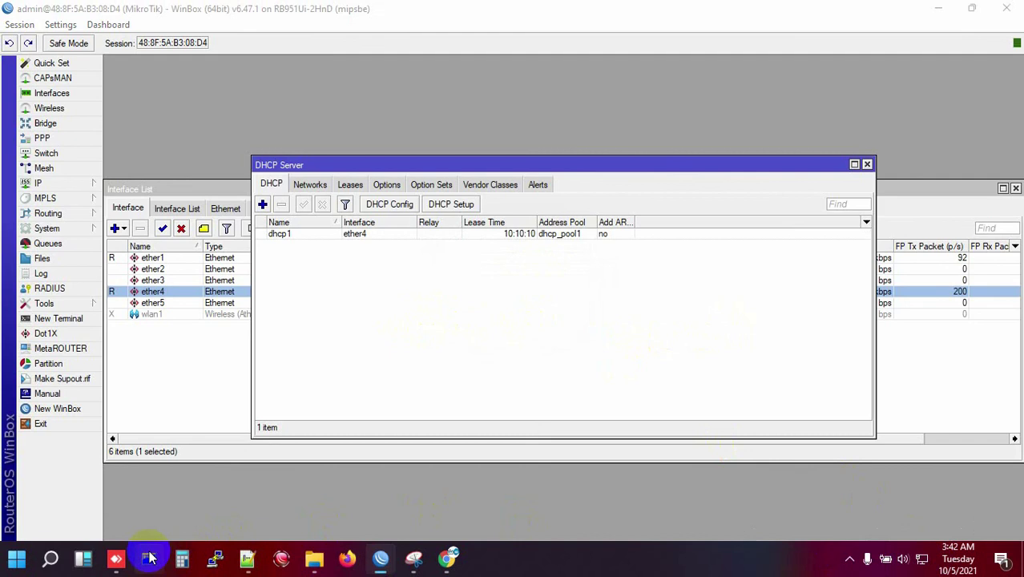
type("ipconfig")
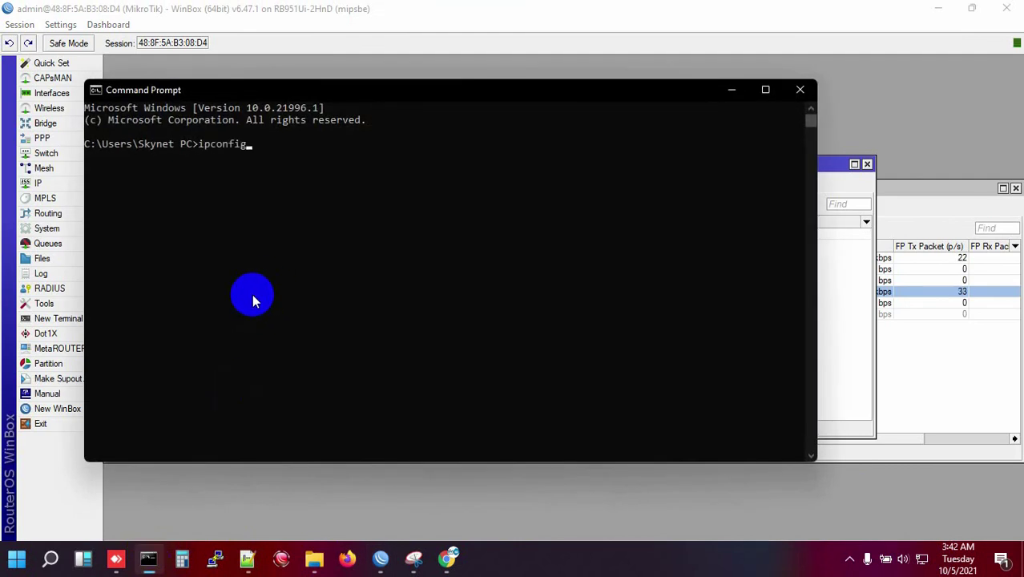
key("Return")
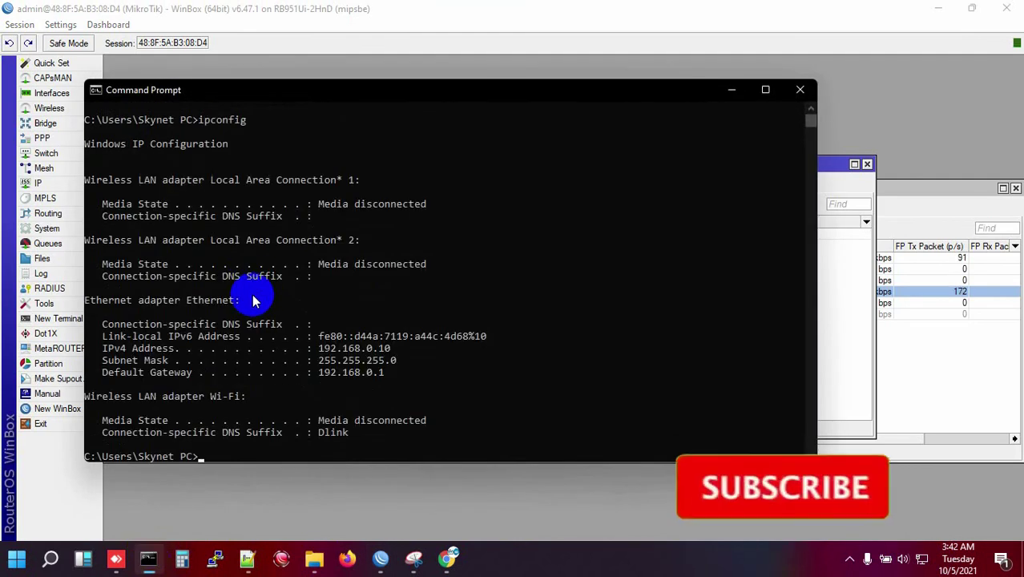
left_click(322, 350)
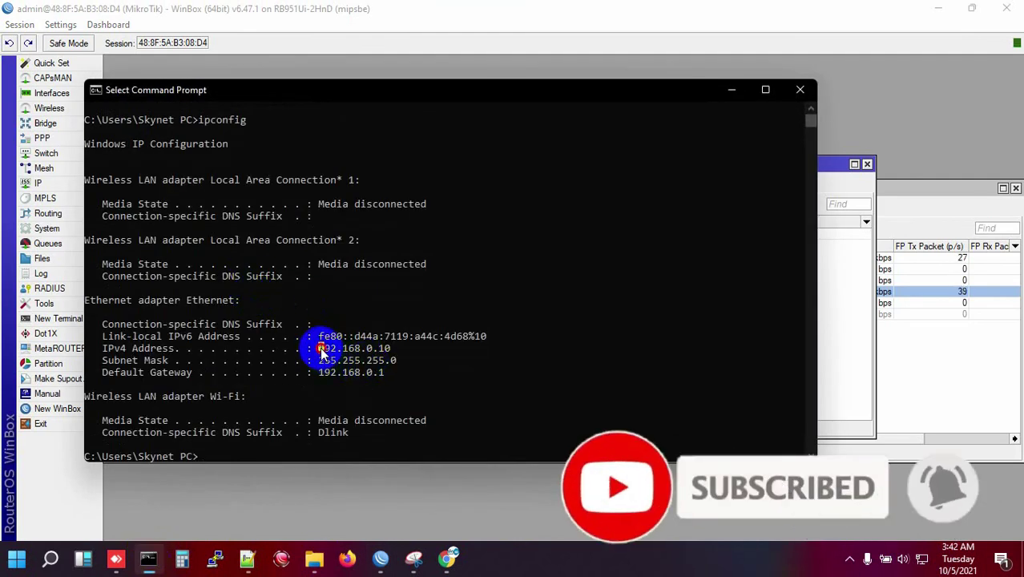
left_click_drag(321, 350, 391, 350)
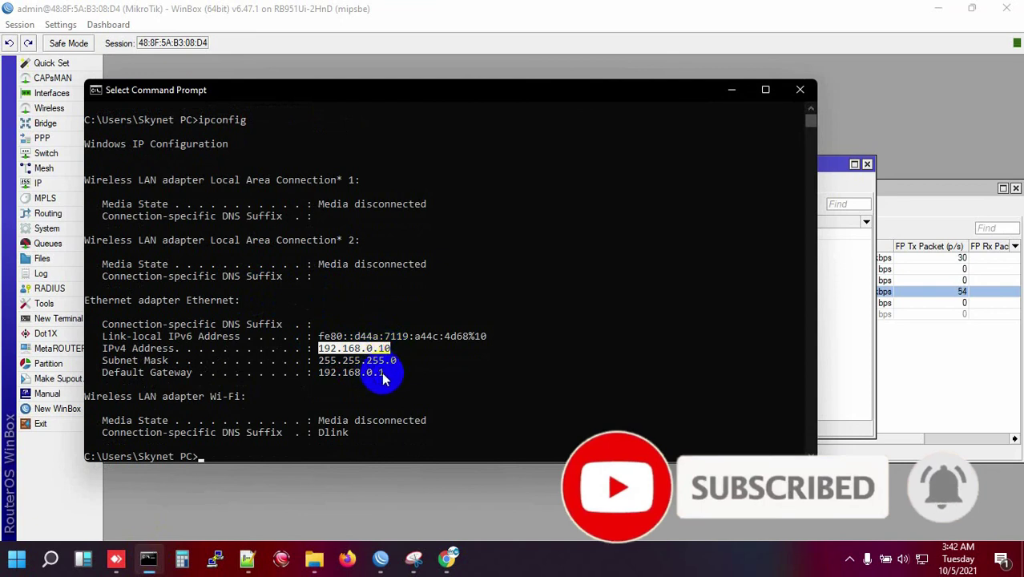
left_click(398, 372)
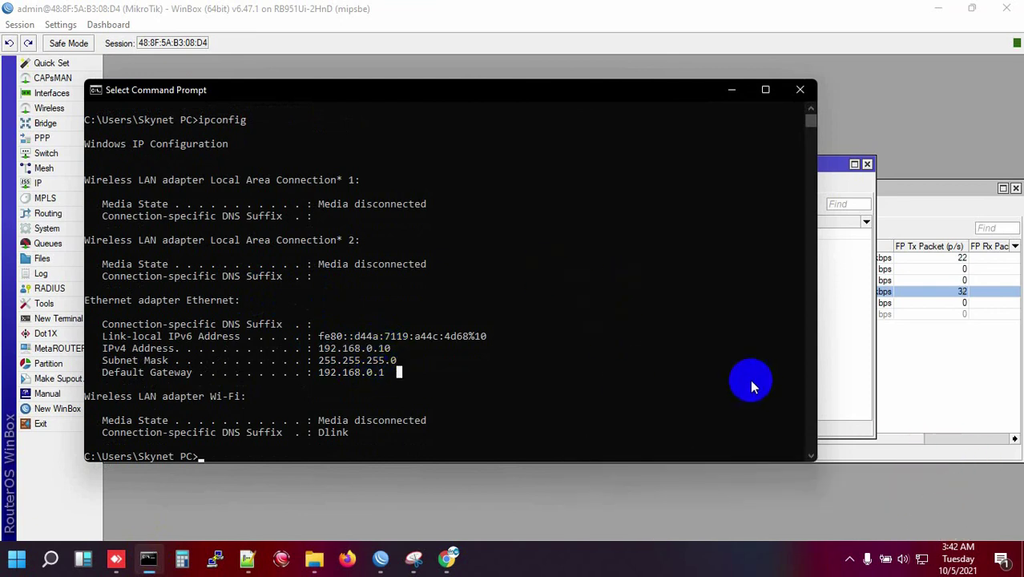
left_click(844, 366)
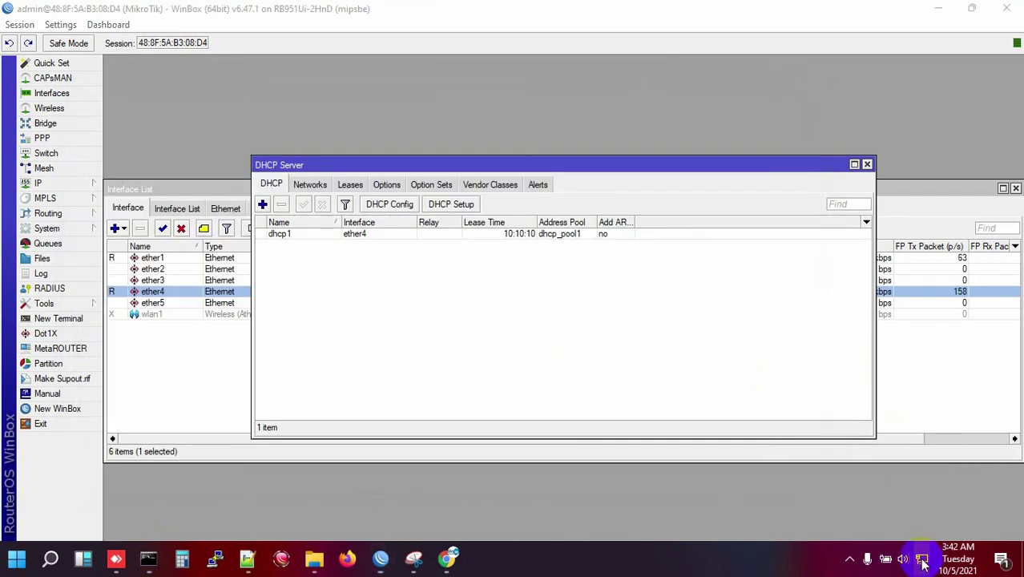
- Open the Internet Protocol Version 4 (TCP/IPv4) properties of the computer's Ethernet adapter from the Windows network settings
left_click(922, 561)
left_click(803, 463)
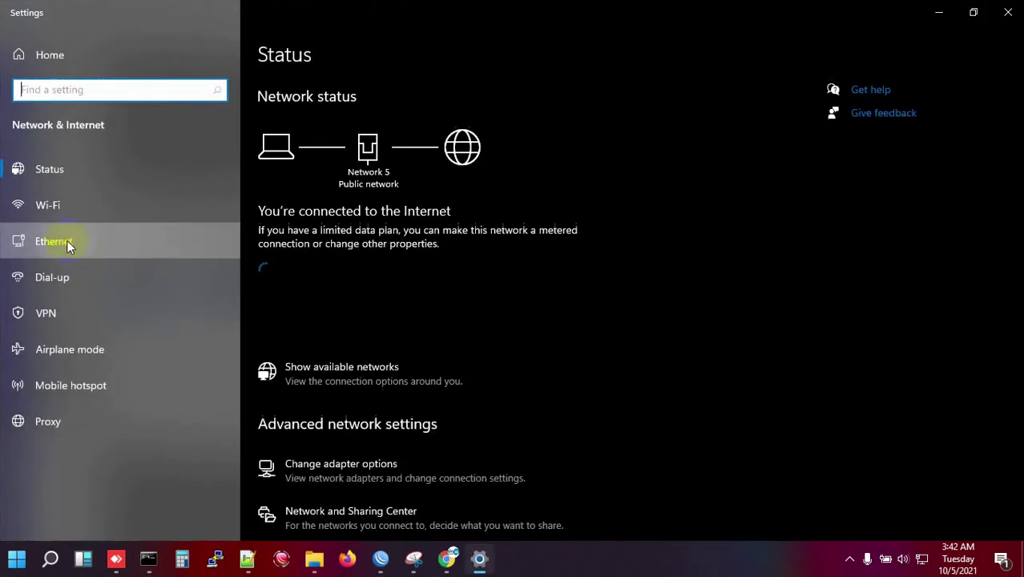
left_click(67, 238)
left_click(895, 121)
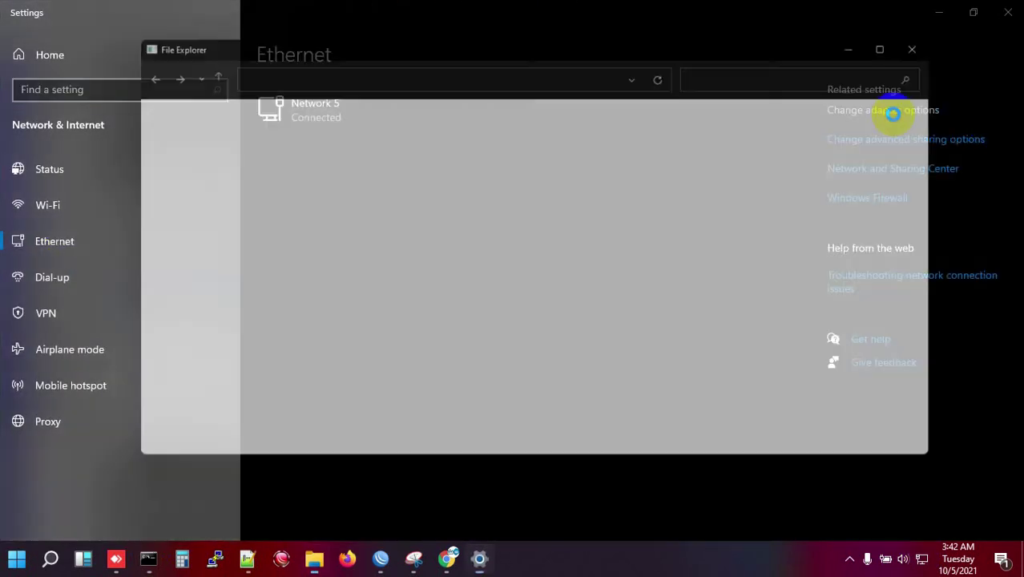
left_click(220, 142)
double_click(219, 139)
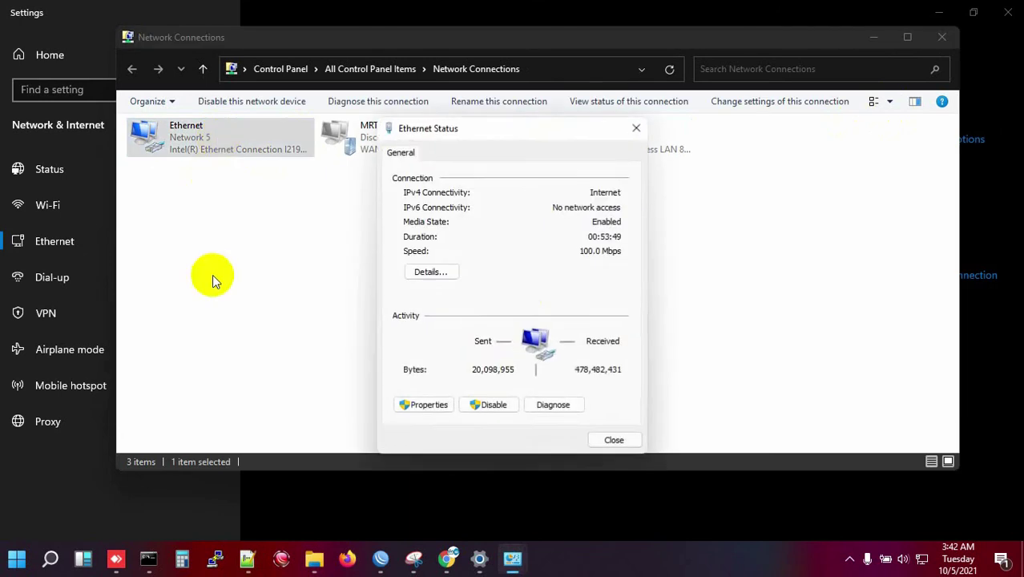
left_click(422, 407)
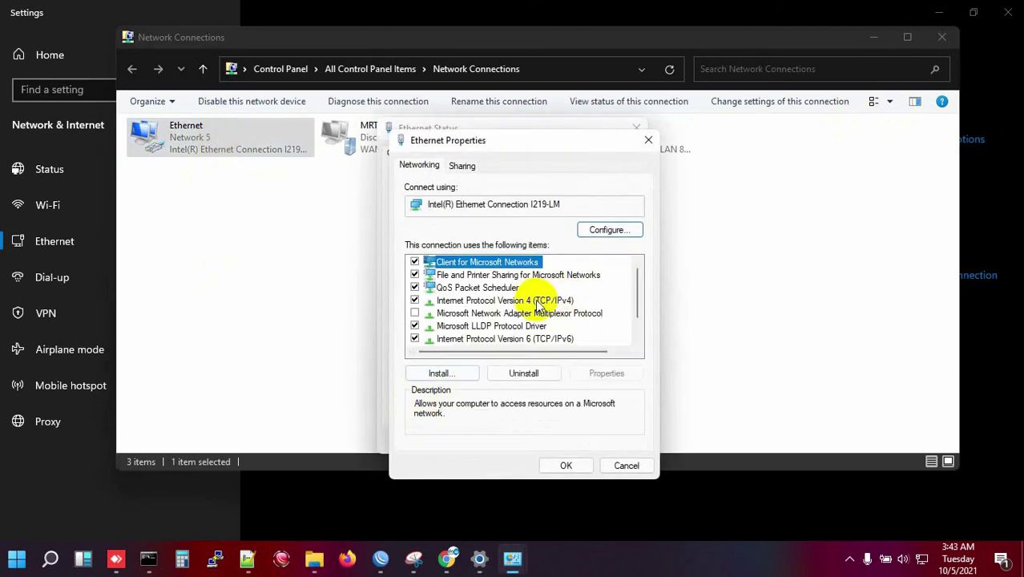
double_click(537, 307)
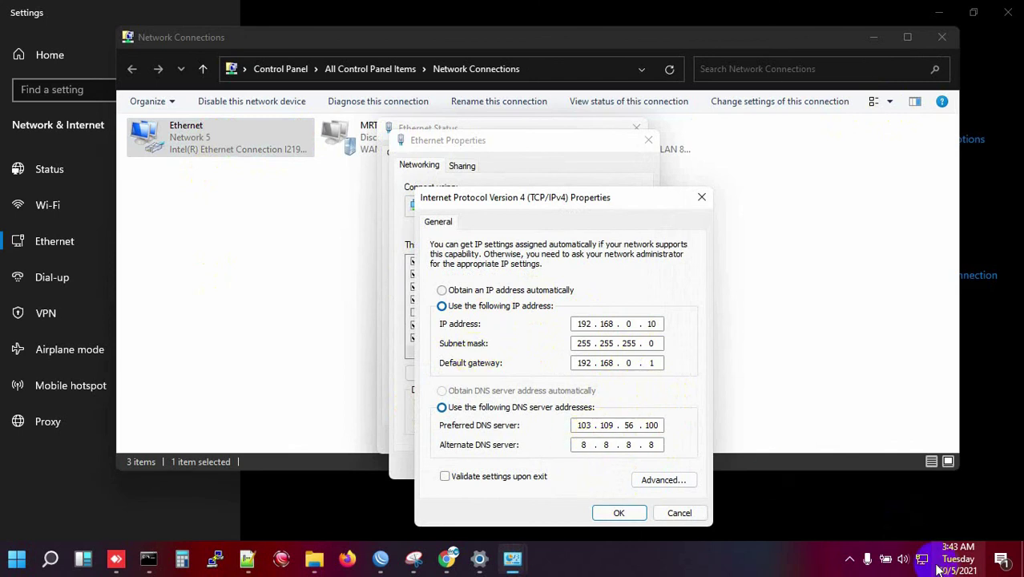
- Set the Ethernet adapter to obtain its IP address and DNS server address automatically, and apply the settings
left_click(461, 294)
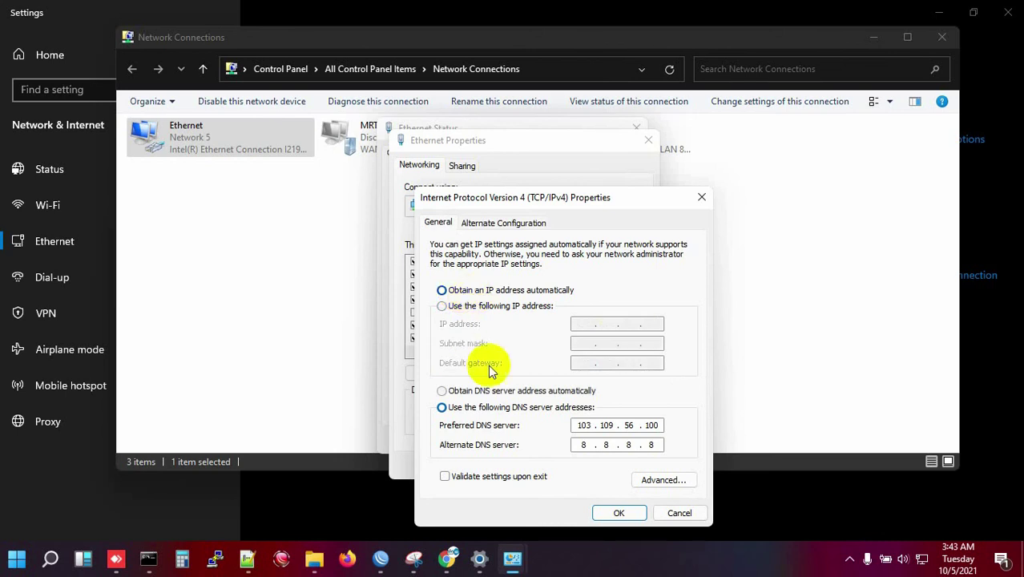
left_click(467, 392)
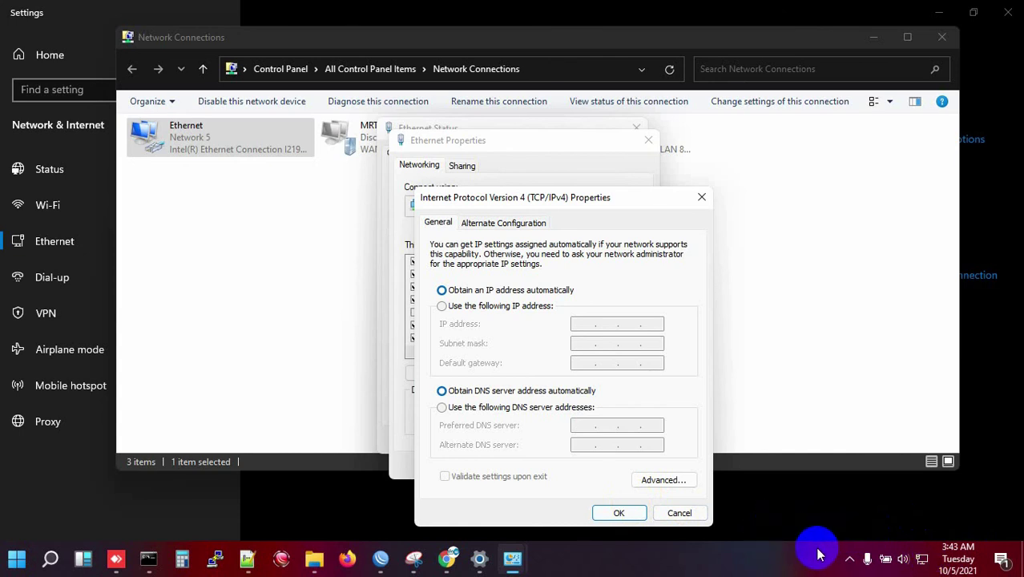
left_click(615, 513)
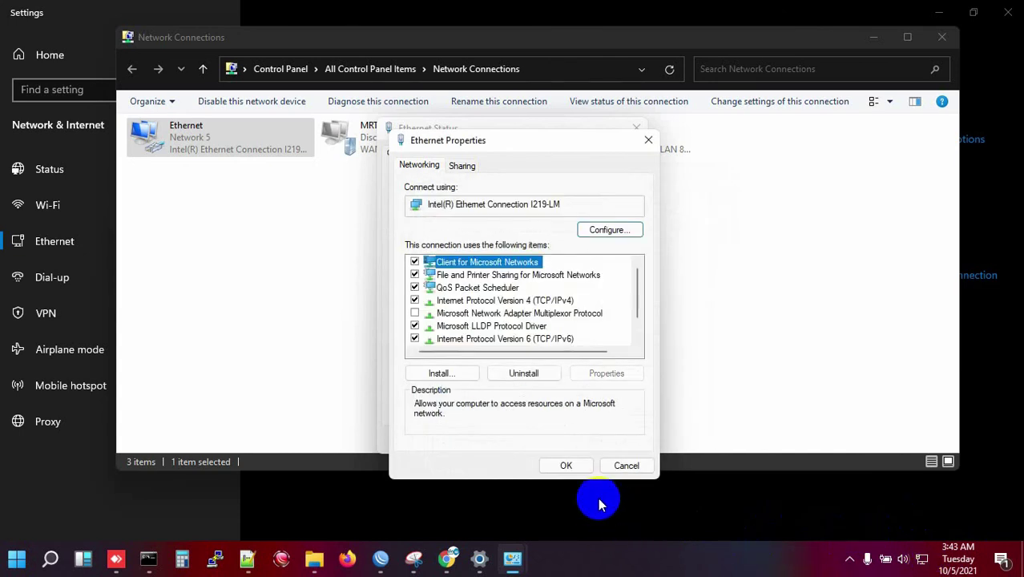
left_click(578, 467)
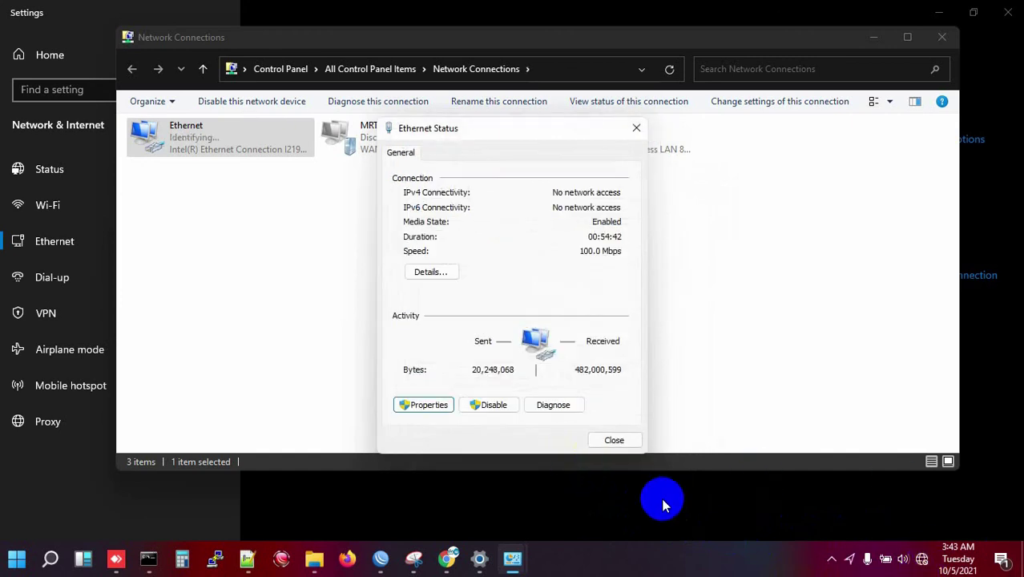
left_click(613, 440)
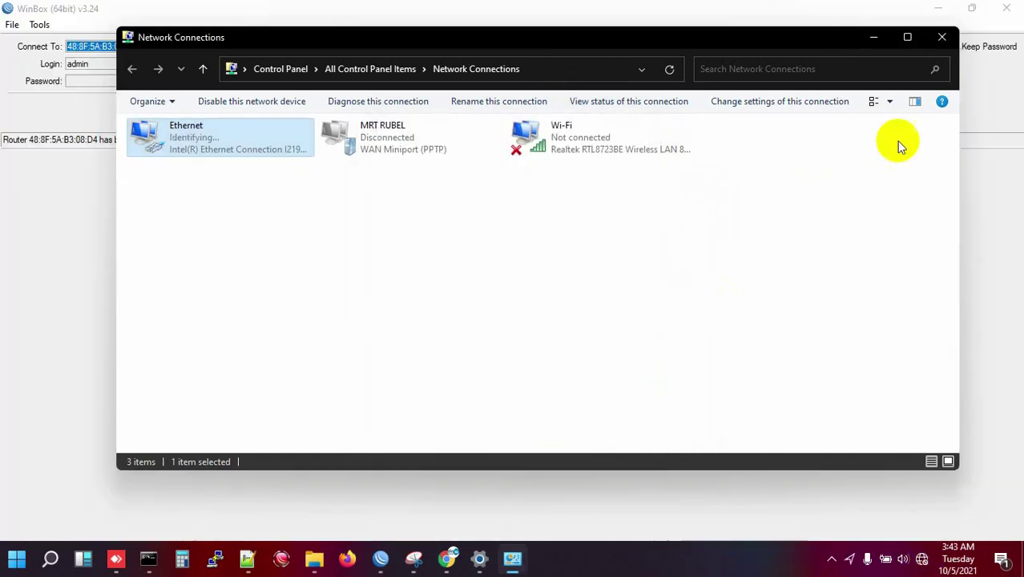
- Close the Network Connections, Settings and disconnected WinBox windows
left_click(942, 37)
left_click(1011, 8)
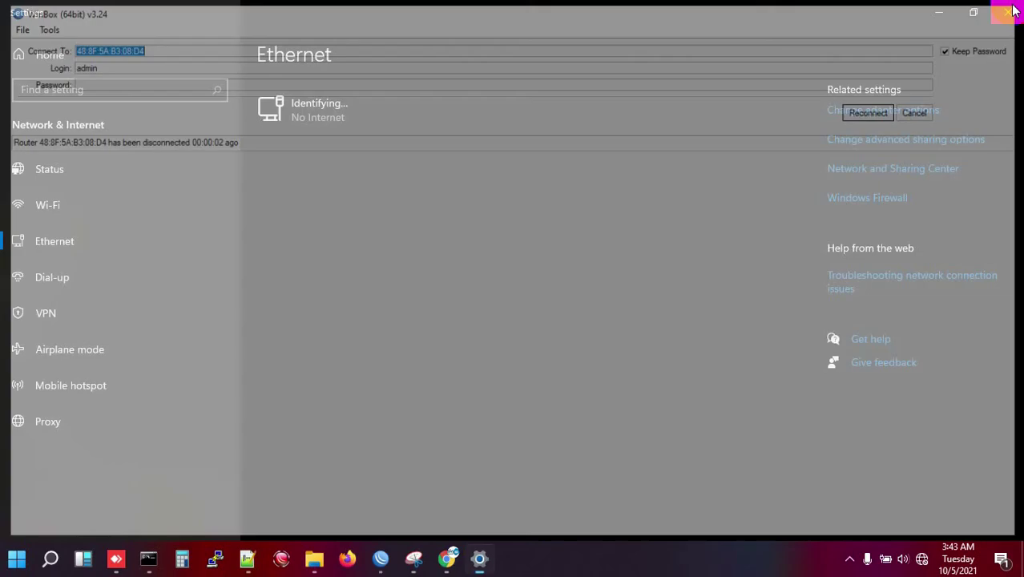
left_click(1004, 10)
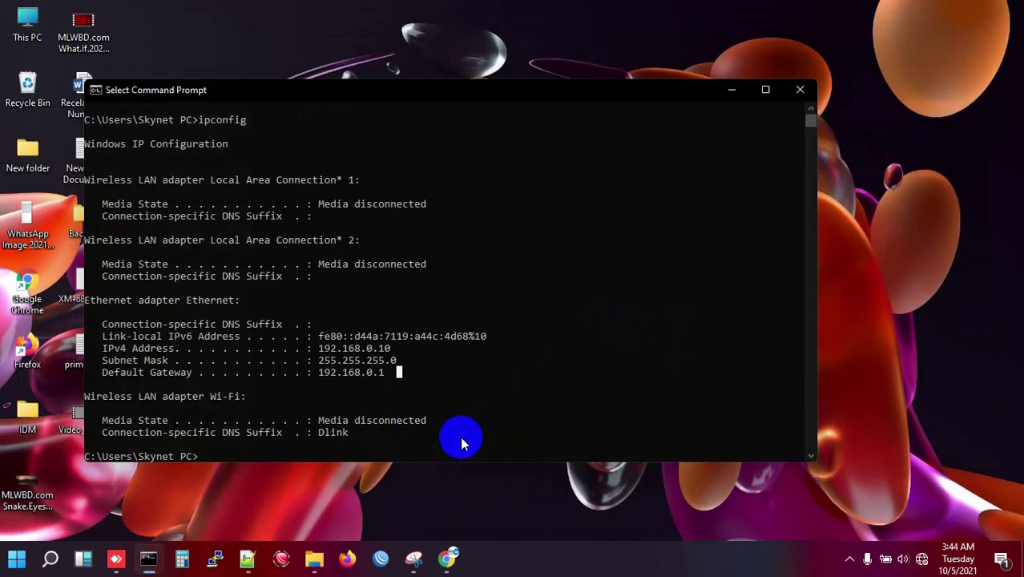
- Run ipconfig again in Command Prompt and check the Ethernet adapter's DHCP-assigned IPv4 address and default gateway
key("Escape")
key("Return")
key("Return")
key("Return")
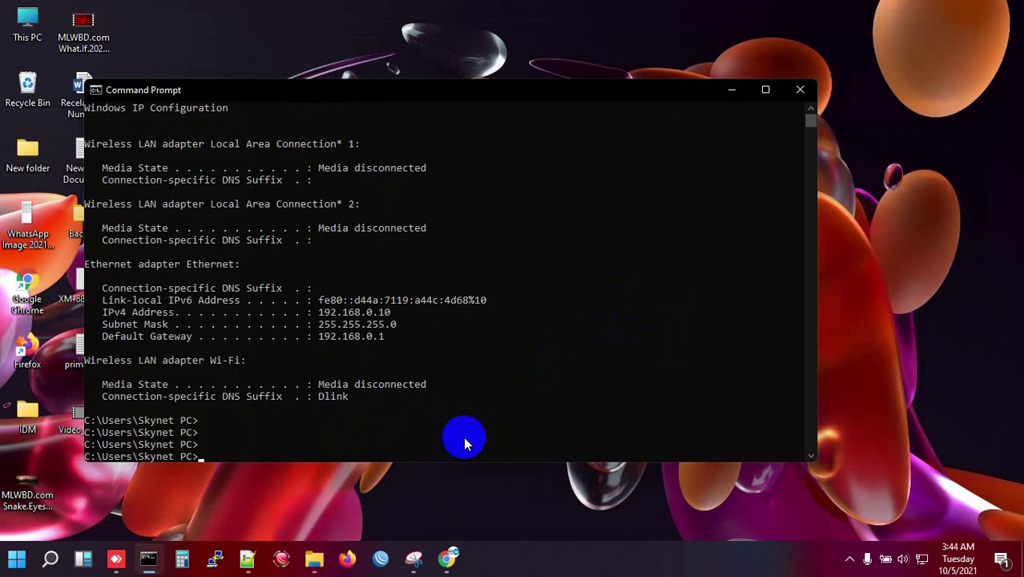
left_click(921, 559)
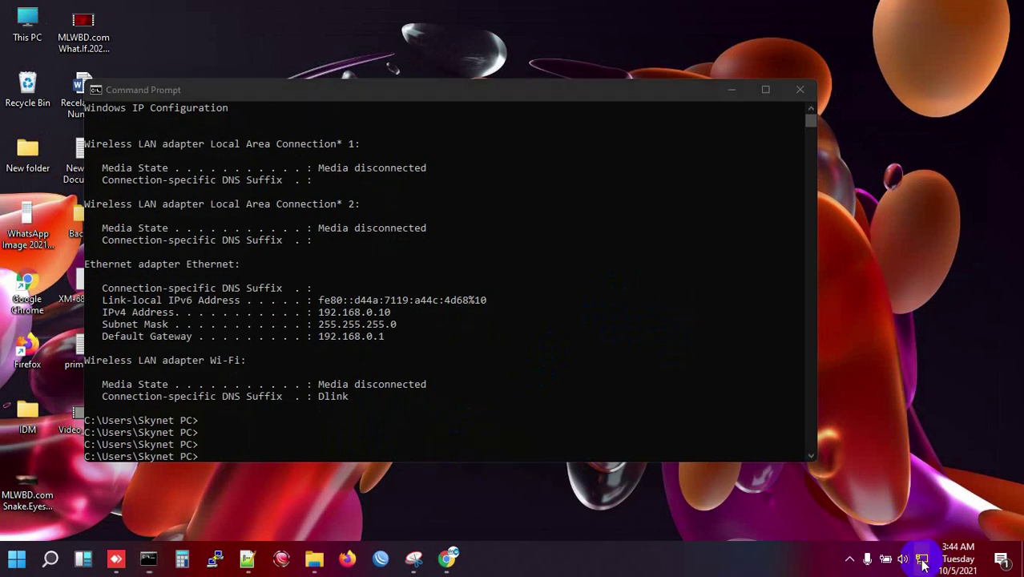
left_click(413, 444)
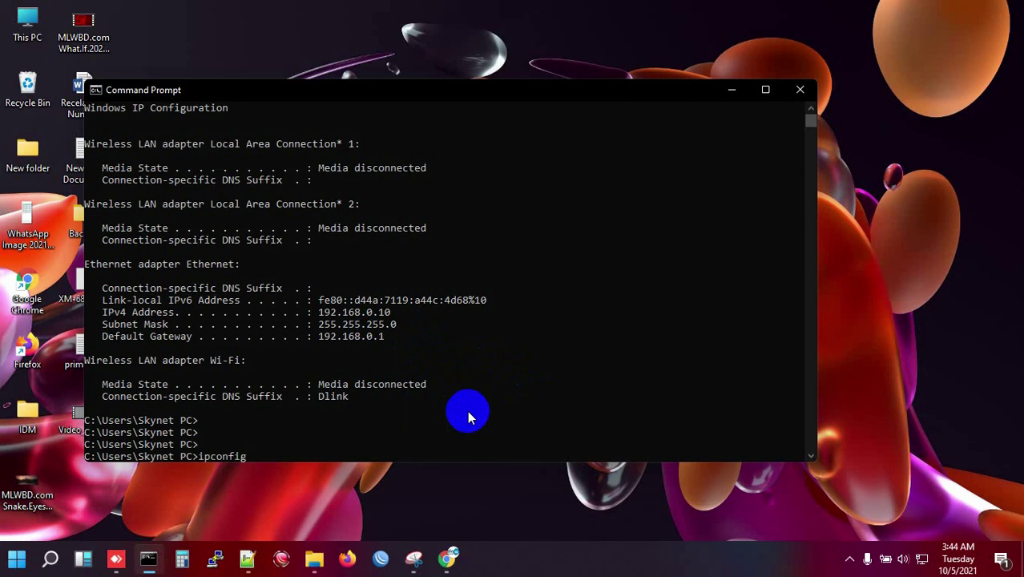
key("Return")
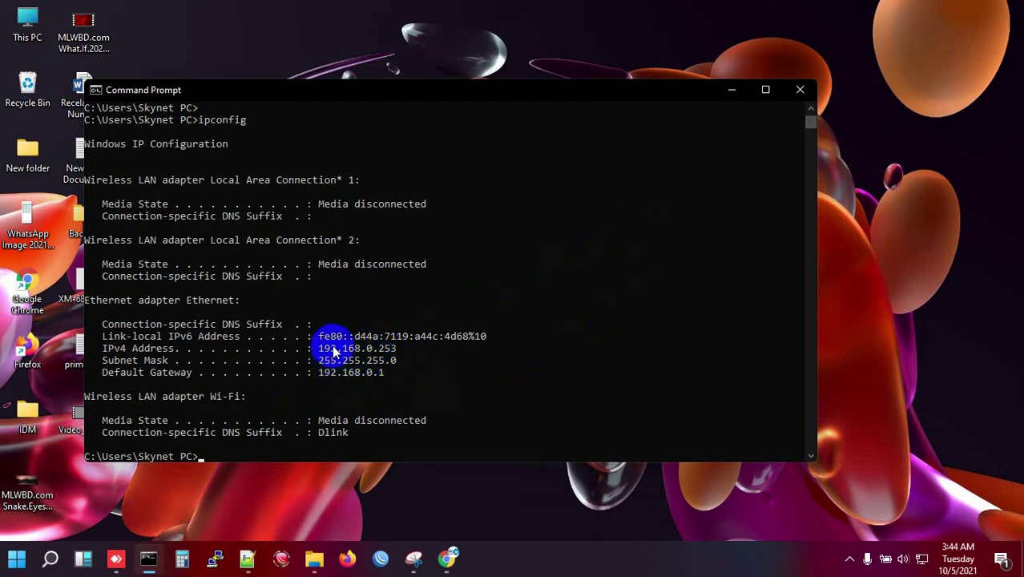
left_click_drag(332, 347, 413, 373)
left_click(410, 372)
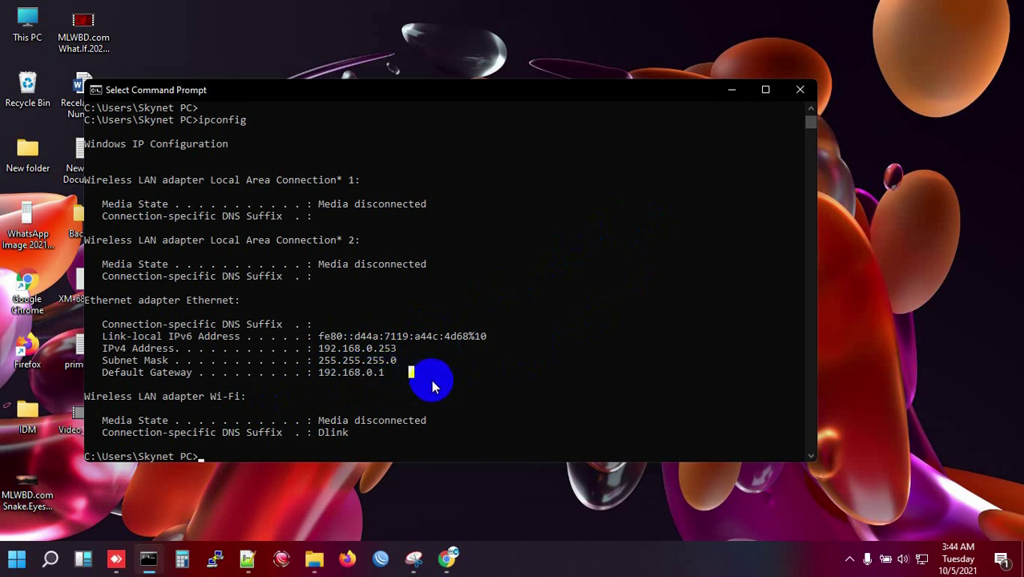
left_click(428, 445)
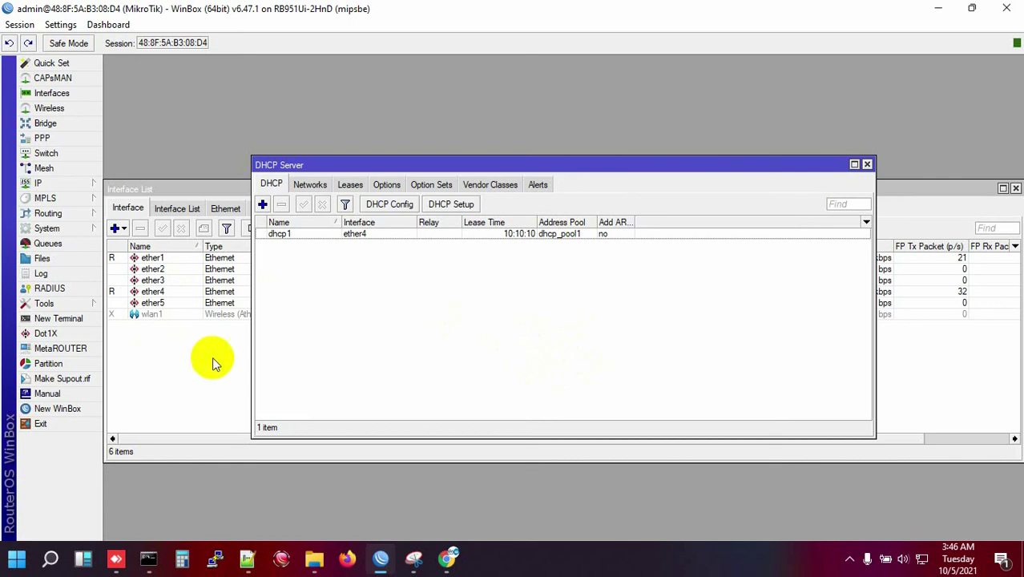
- Move the DHCP Server window slightly up in WinBox and examine the ether4 entry in the interface list
left_click_drag(527, 165, 533, 140)
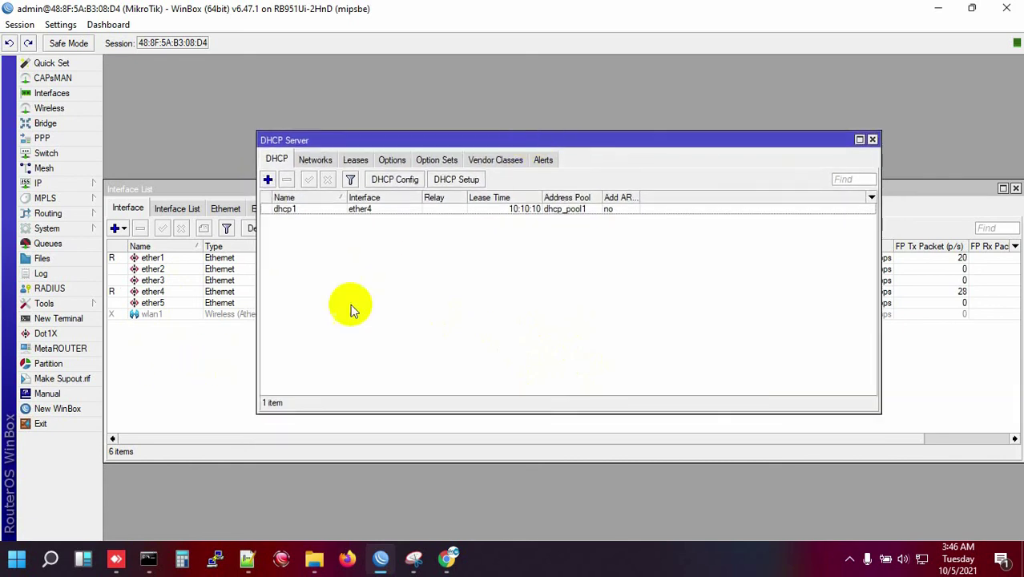
left_click(177, 366)
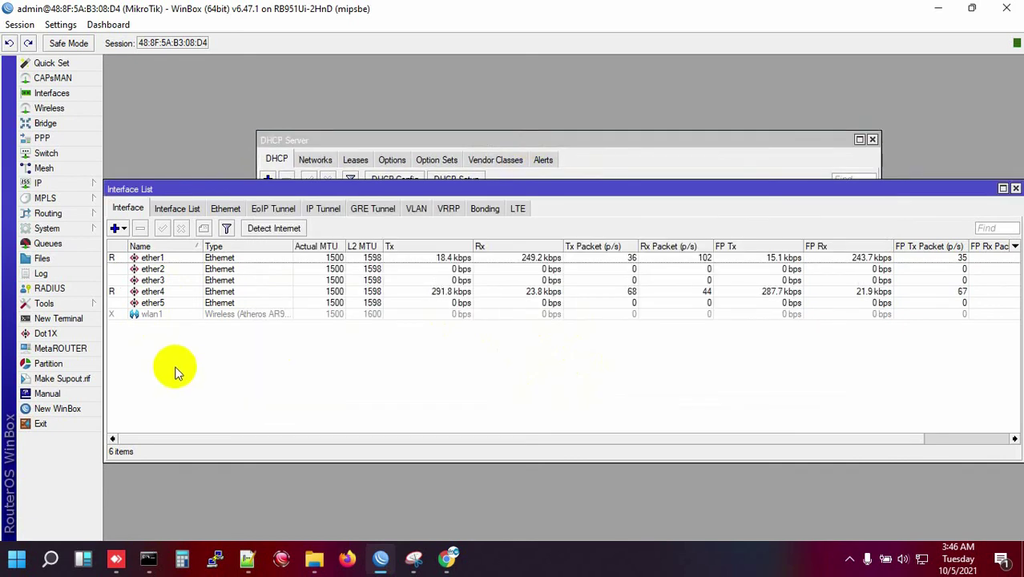
left_click(164, 291)
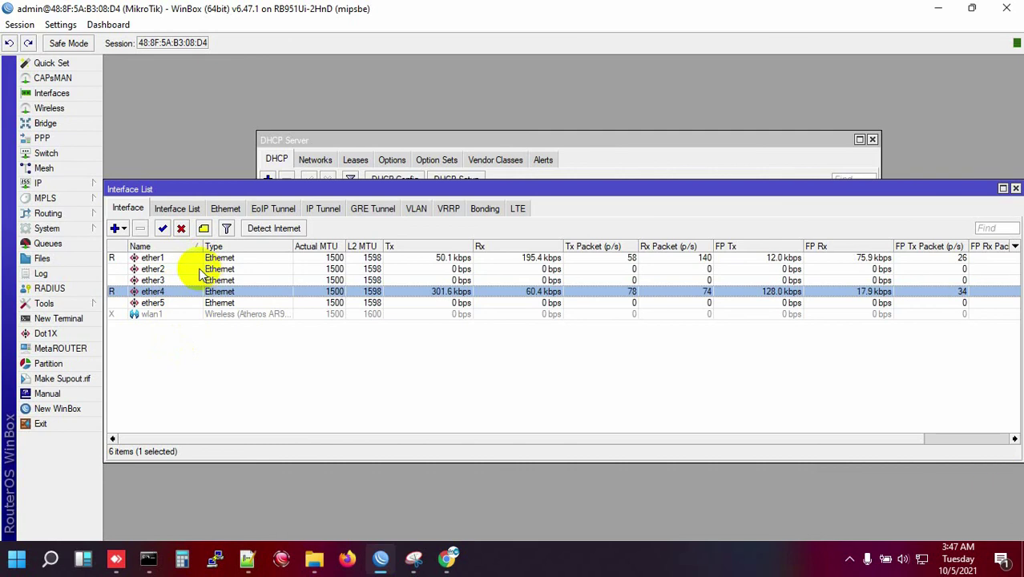
left_click(245, 295, "ctrl")
left_click(445, 292)
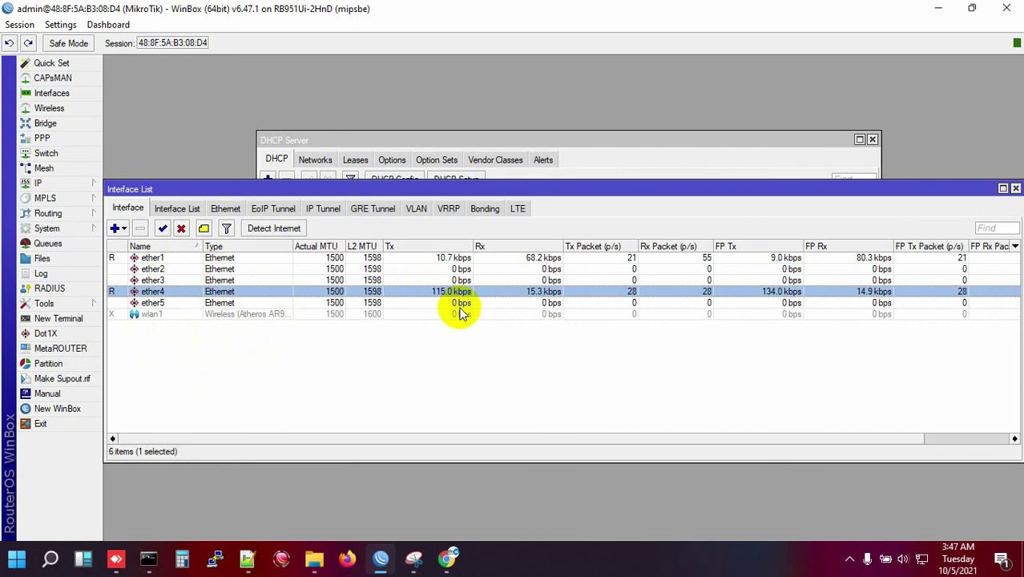
- Review the start of the DHCP setup wizard, cancel it, and return to the interface list with nothing selected
left_click(563, 146)
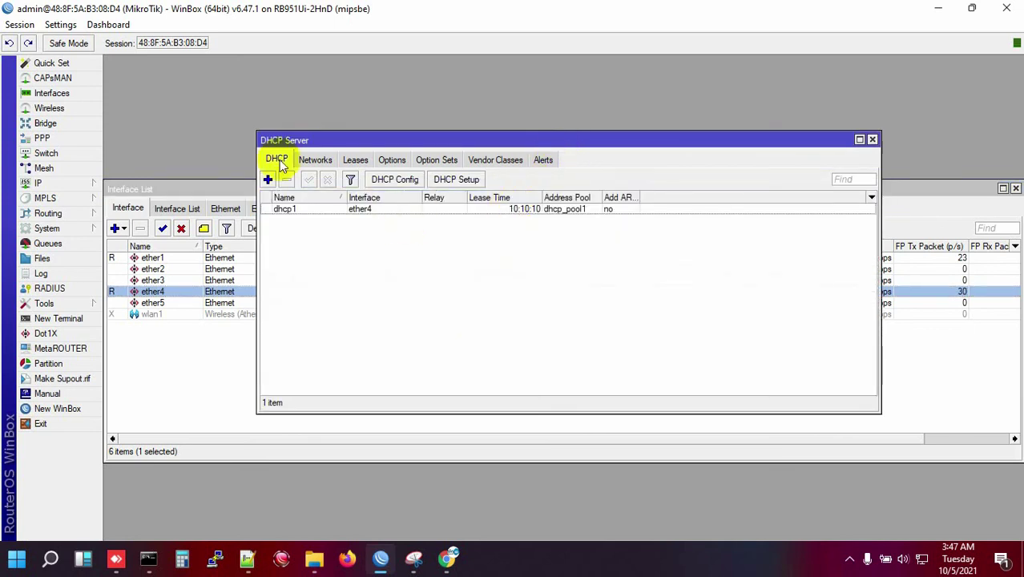
left_click(452, 181)
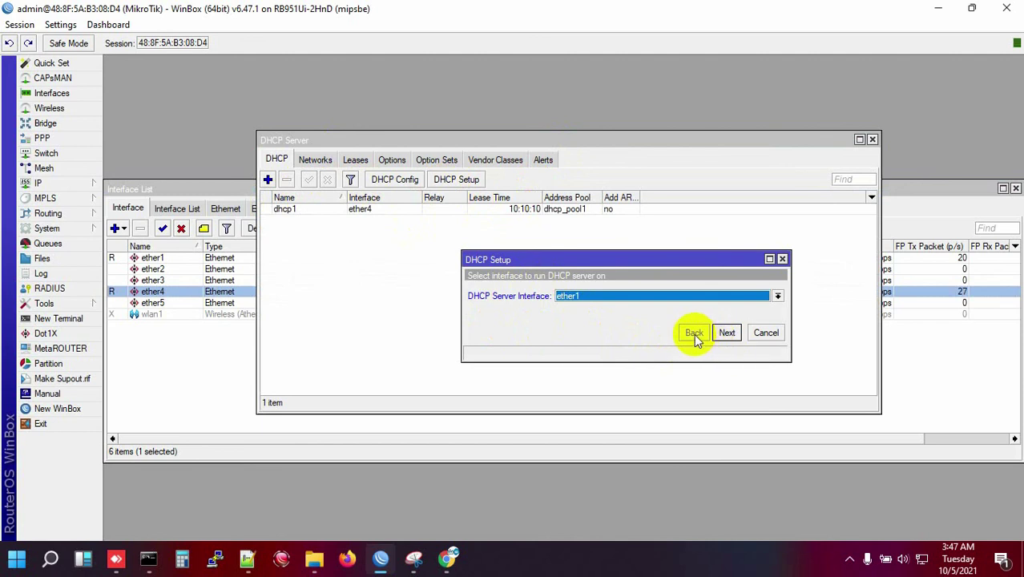
left_click(766, 335)
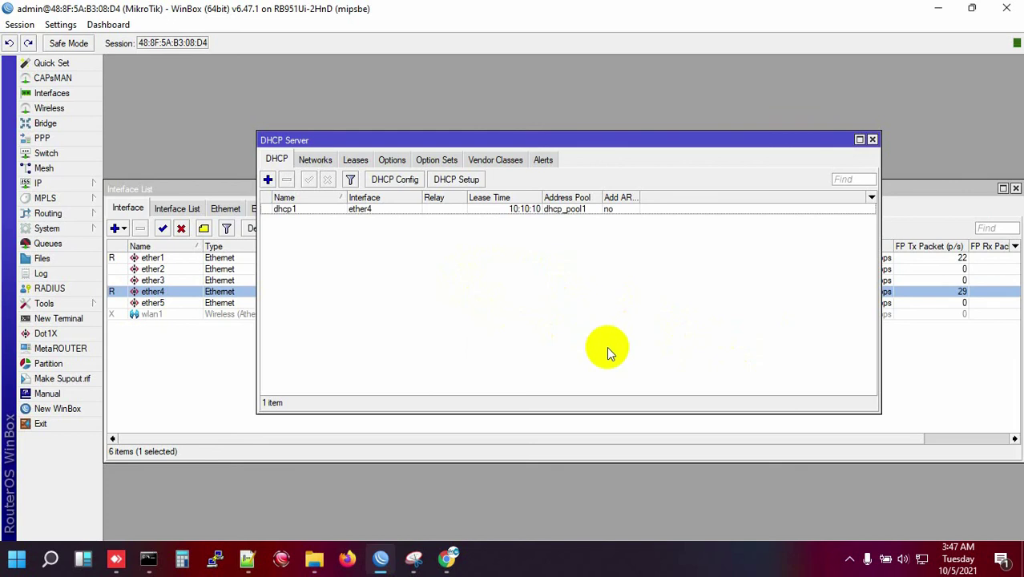
left_click(192, 296)
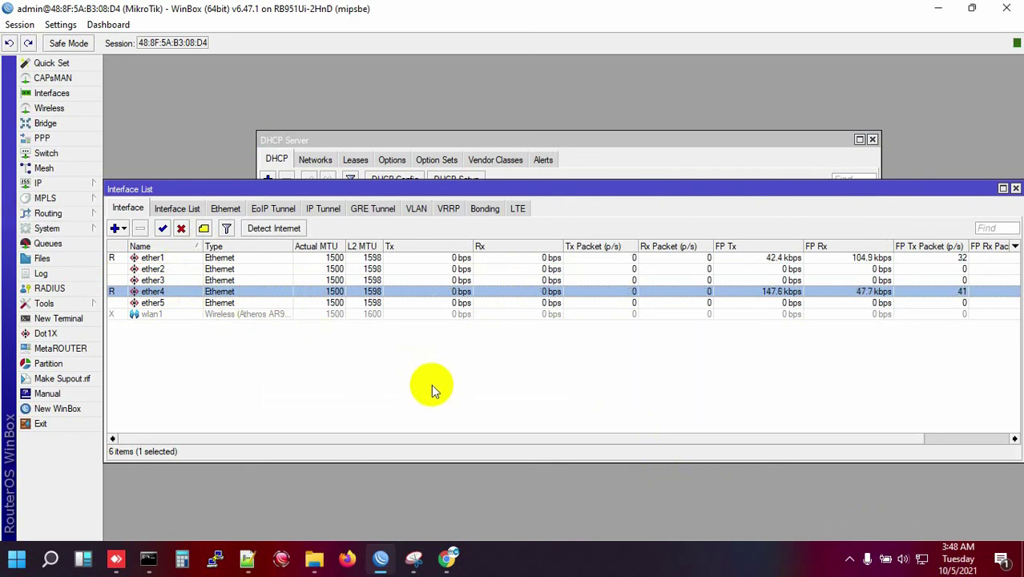
left_click(500, 421)
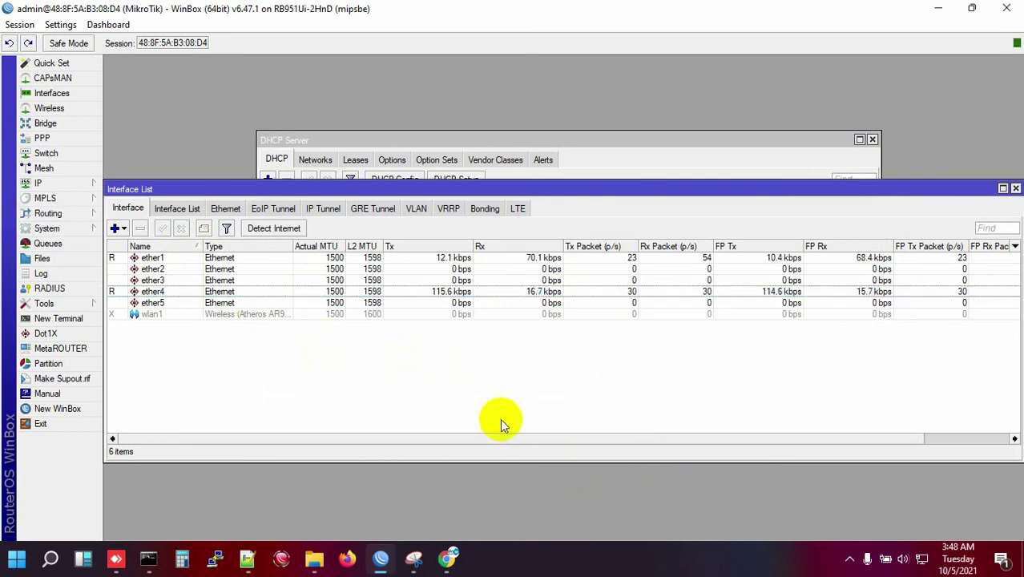